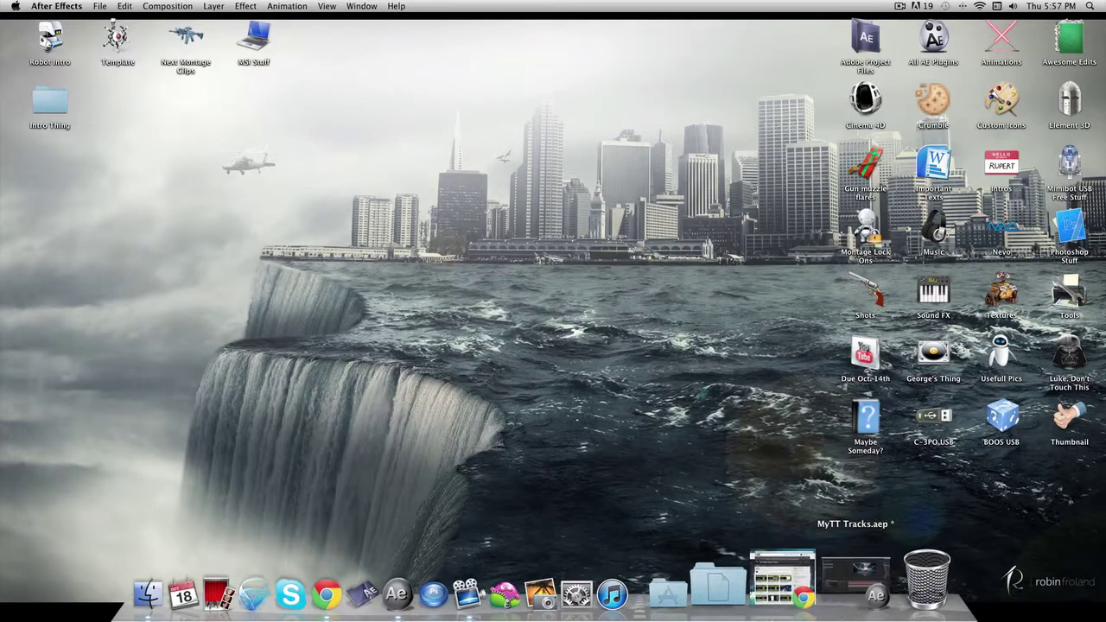
- Switch to the MyTT Tracks project in After Effects and undo the accidental shift of Adjustment Layer 2
click(855, 577)
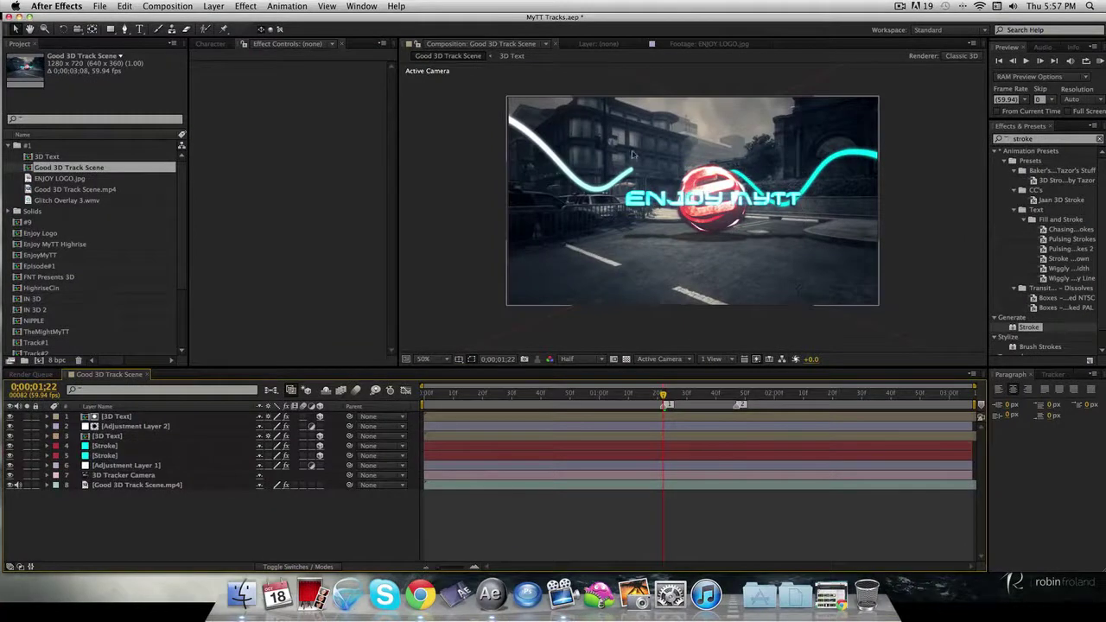
click(547, 164)
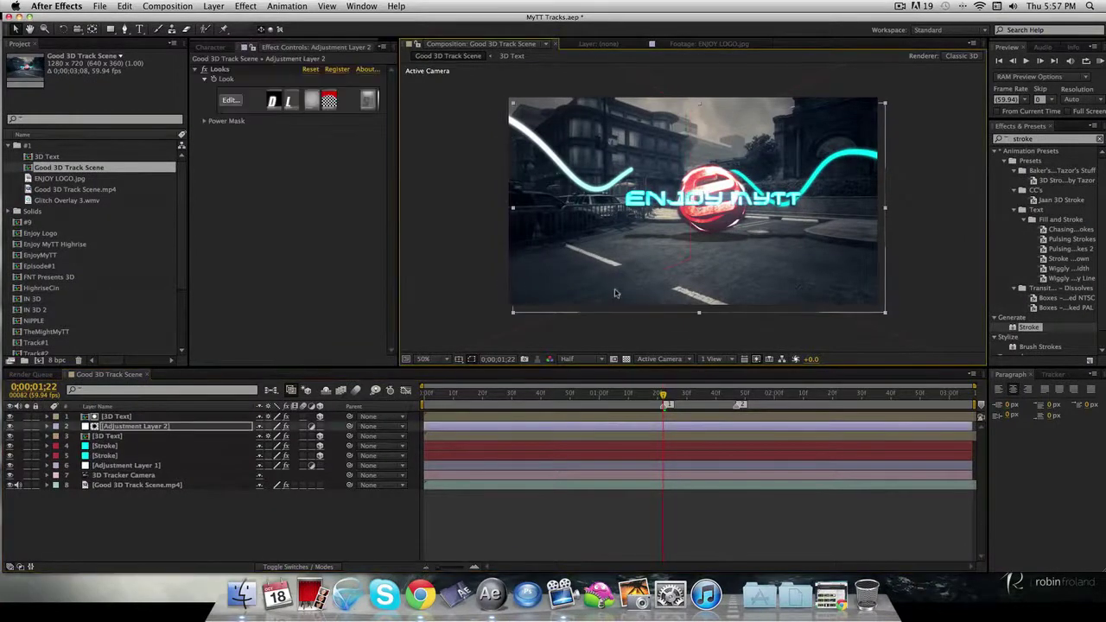
key(super+z)
click(679, 338)
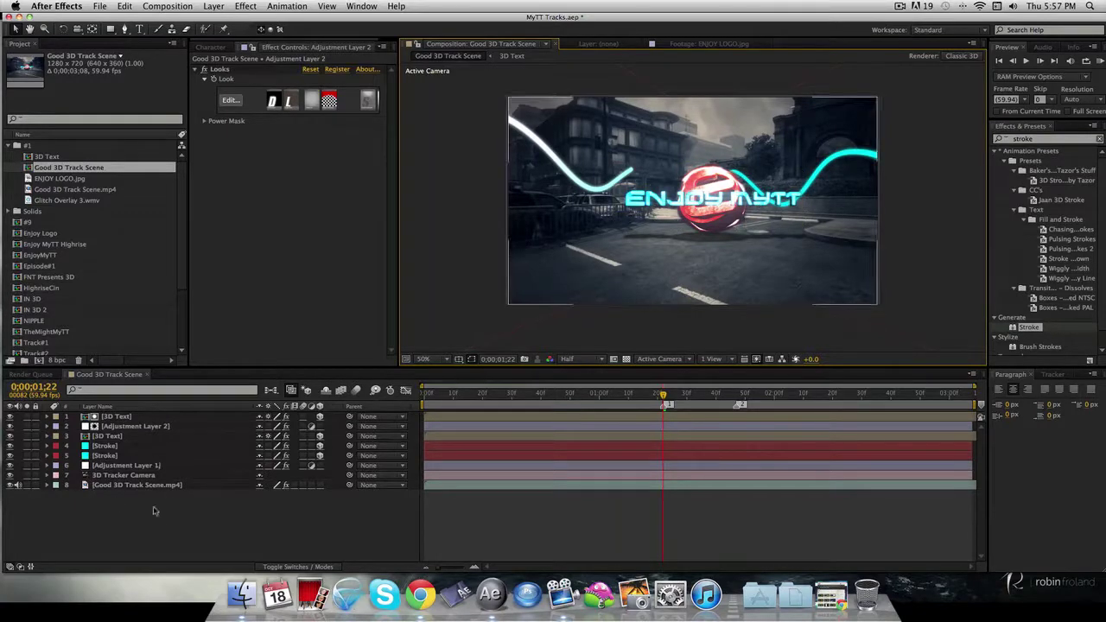
- Hide both existing Stroke layers in the Good 3D Track Scene composition
click(108, 446)
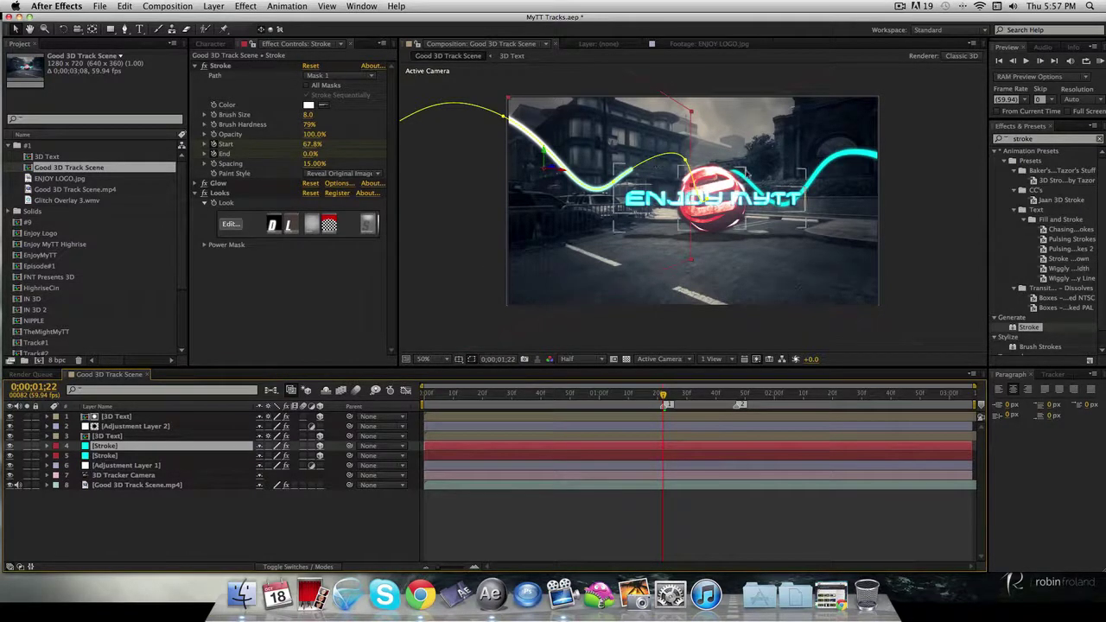
click(164, 497)
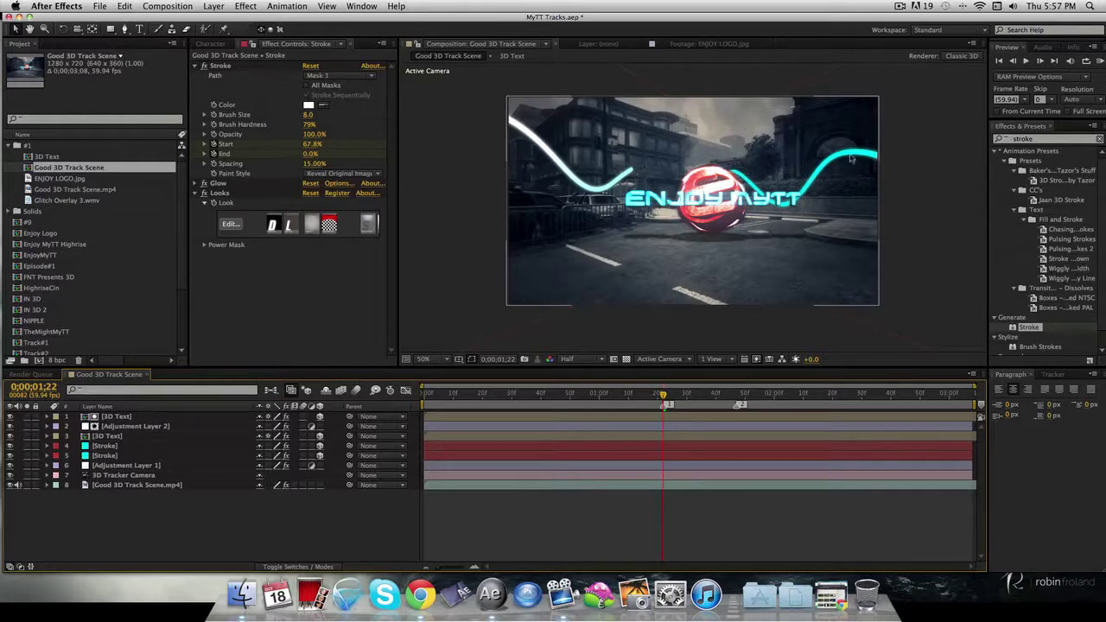
click(791, 205)
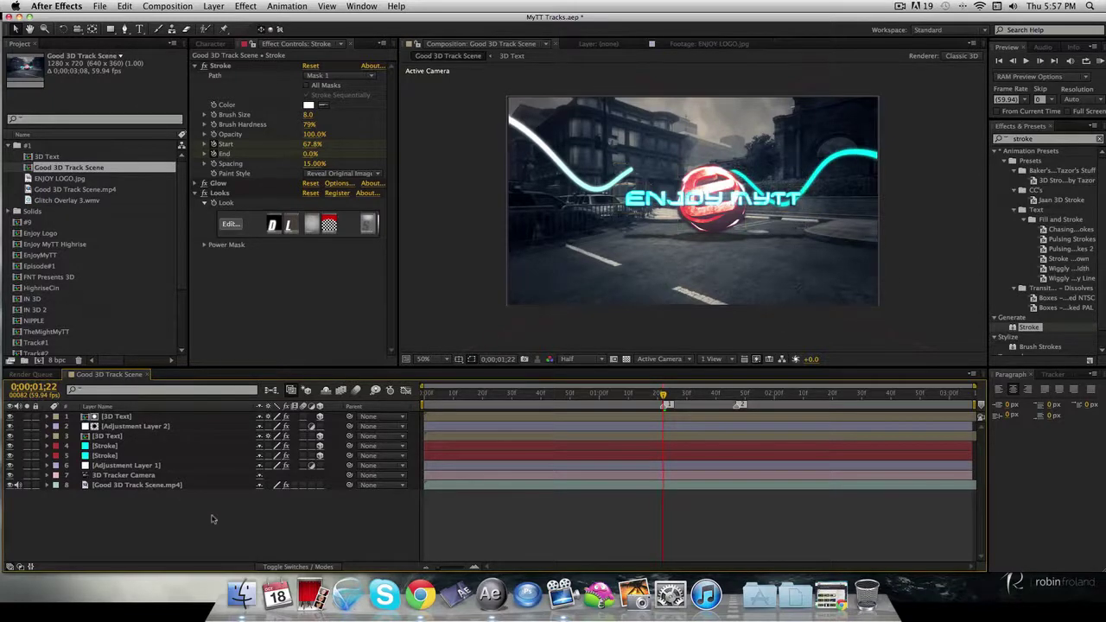
click(10, 446)
click(10, 446)
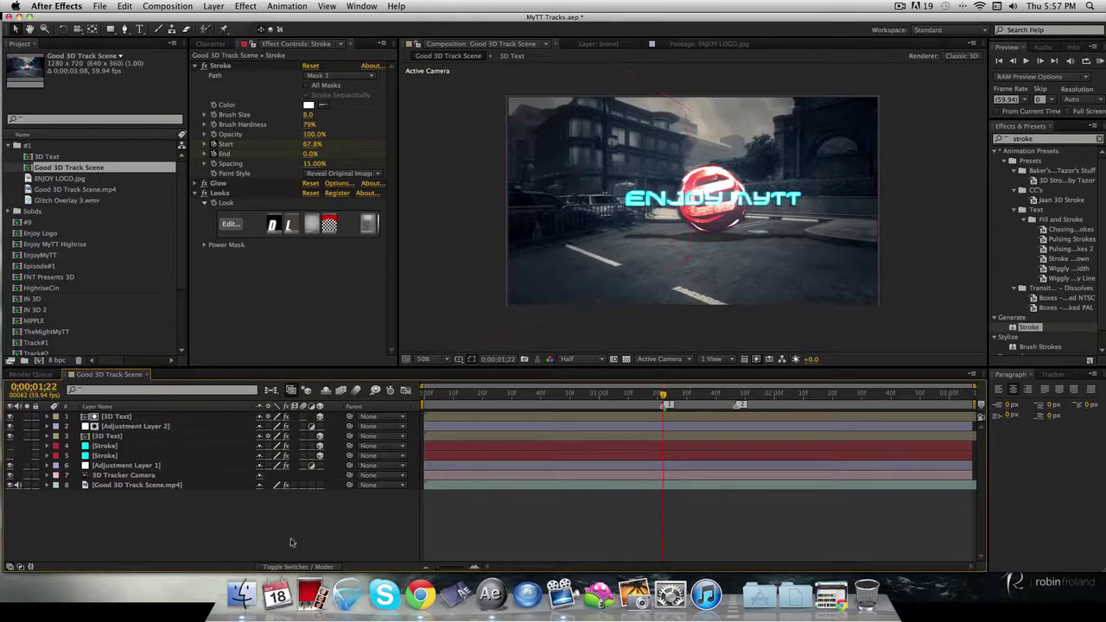
- Create a 1280 x 720 px solid named StrokeLayer, sampling its cyan color from the existing Stroke layer's swatch
key(super+y)
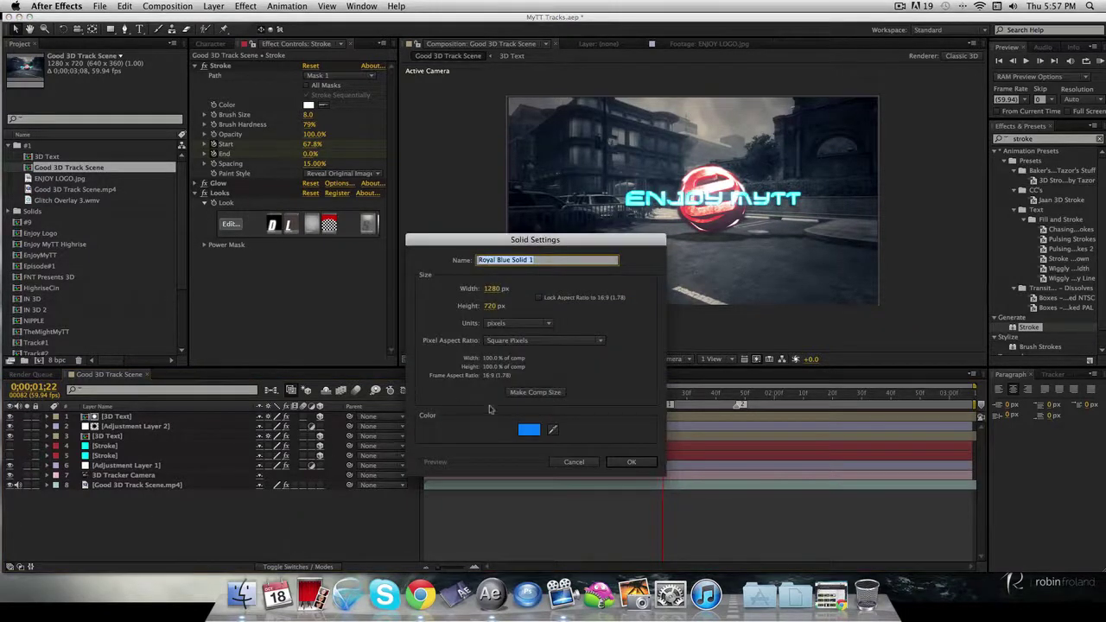
click(521, 427)
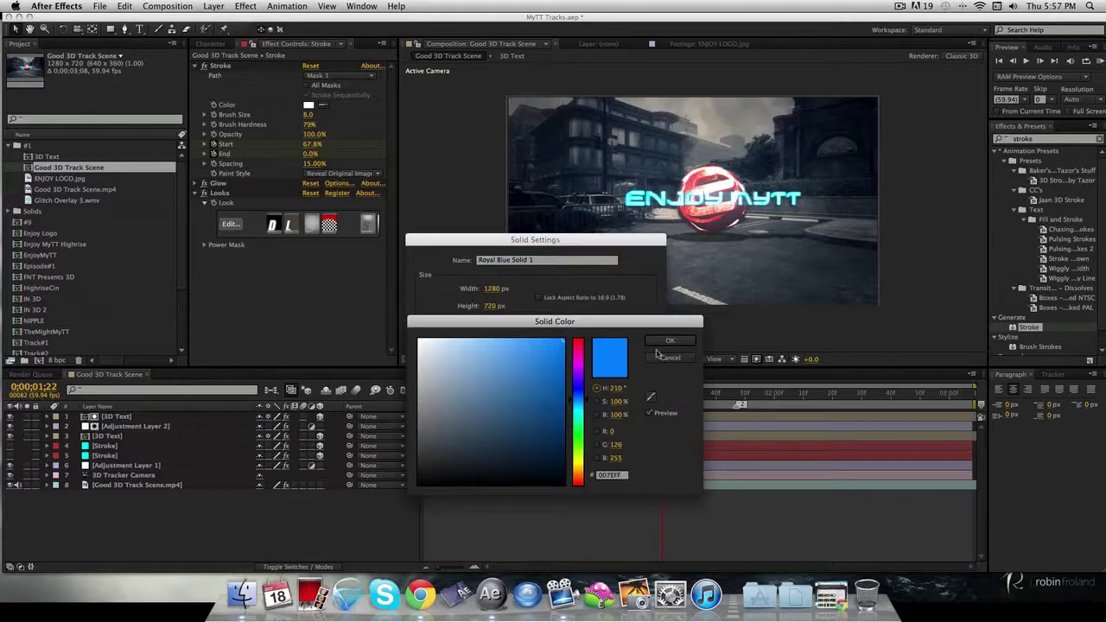
click(650, 397)
click(97, 444)
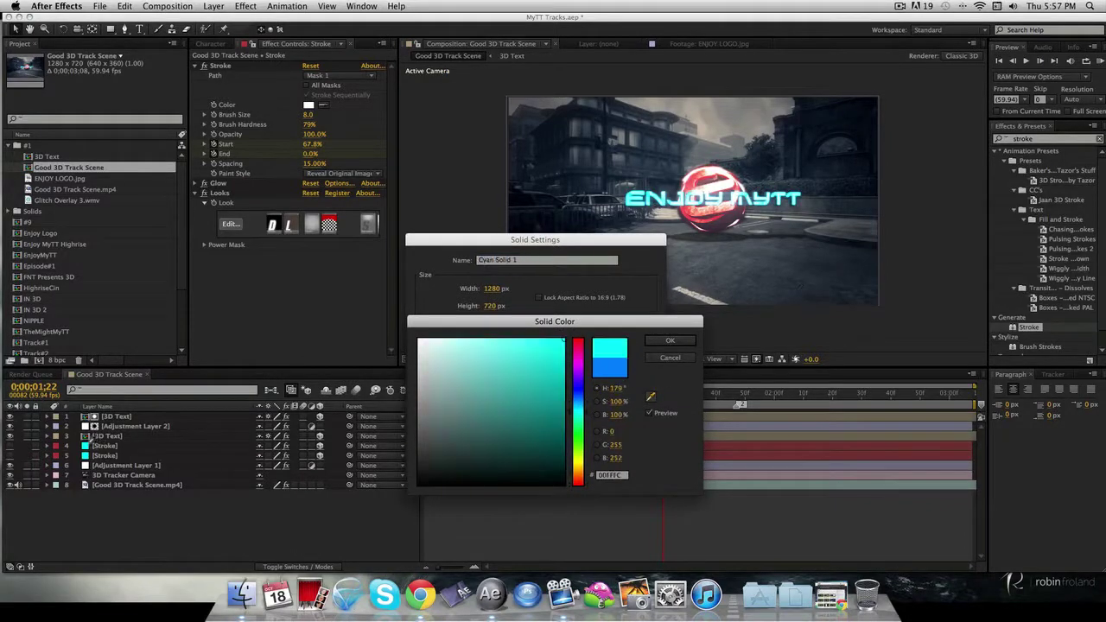
click(672, 340)
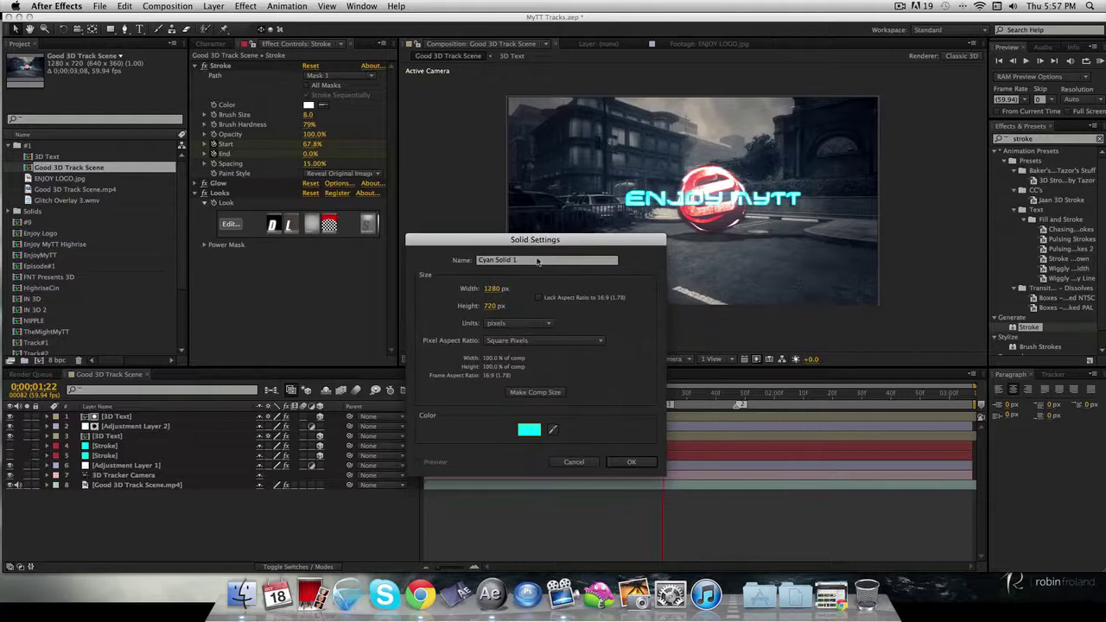
drag(537, 260, 404, 259)
text(S)
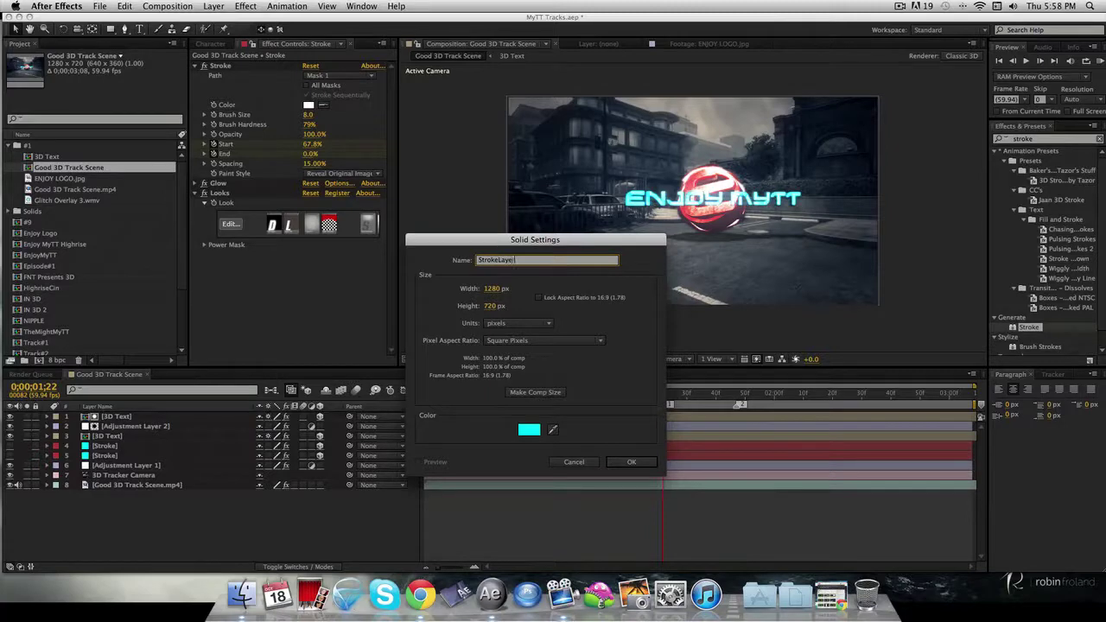
text(trokeLayer)
key(Return)
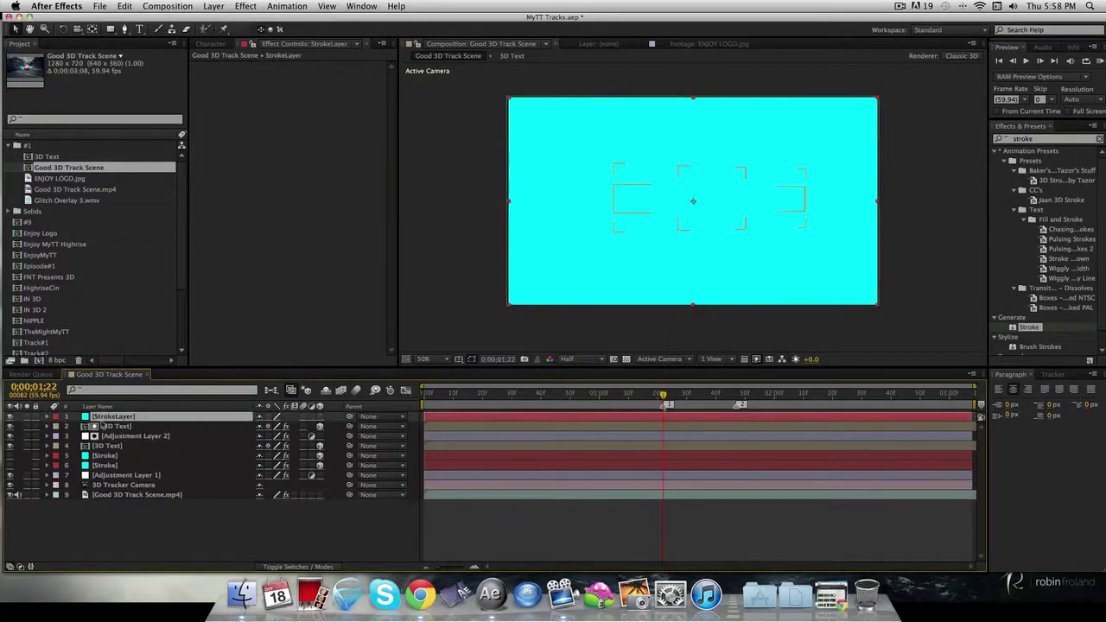
- With StrokeLayer at the top of the stack, draw an open wavy Pen tool mask across it, extending past both sides of the frame
drag(97, 446, 104, 445)
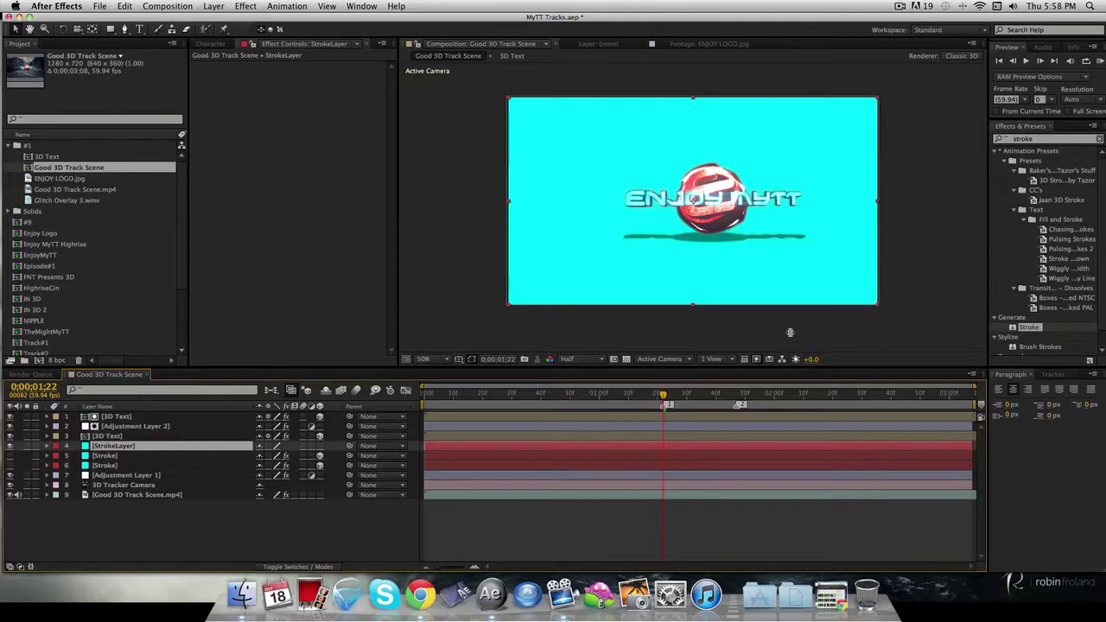
drag(107, 450, 104, 413)
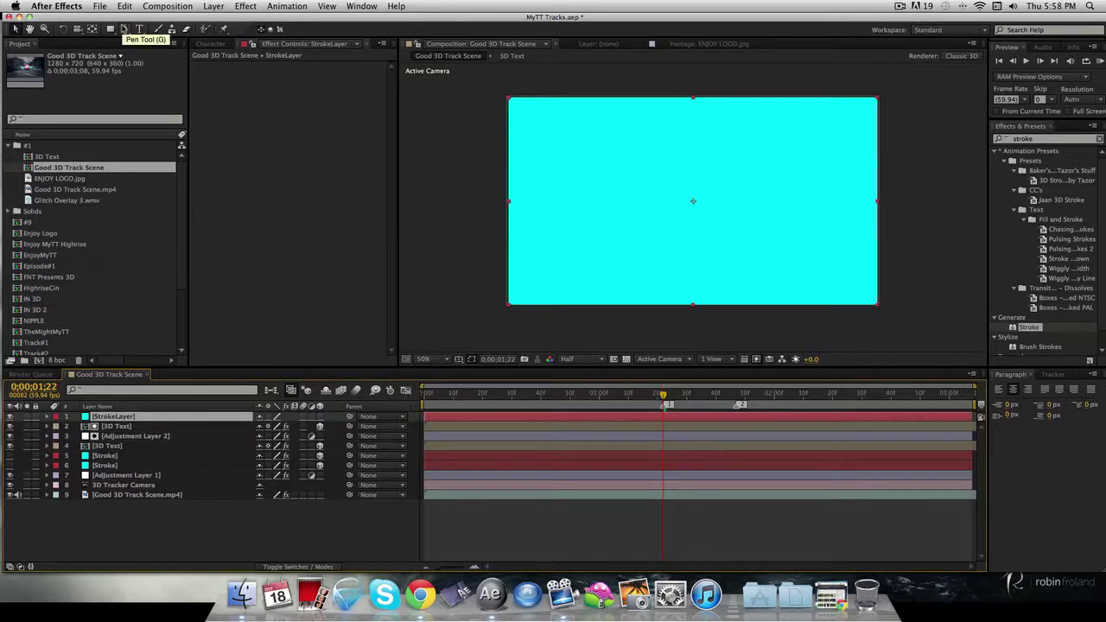
click(124, 29)
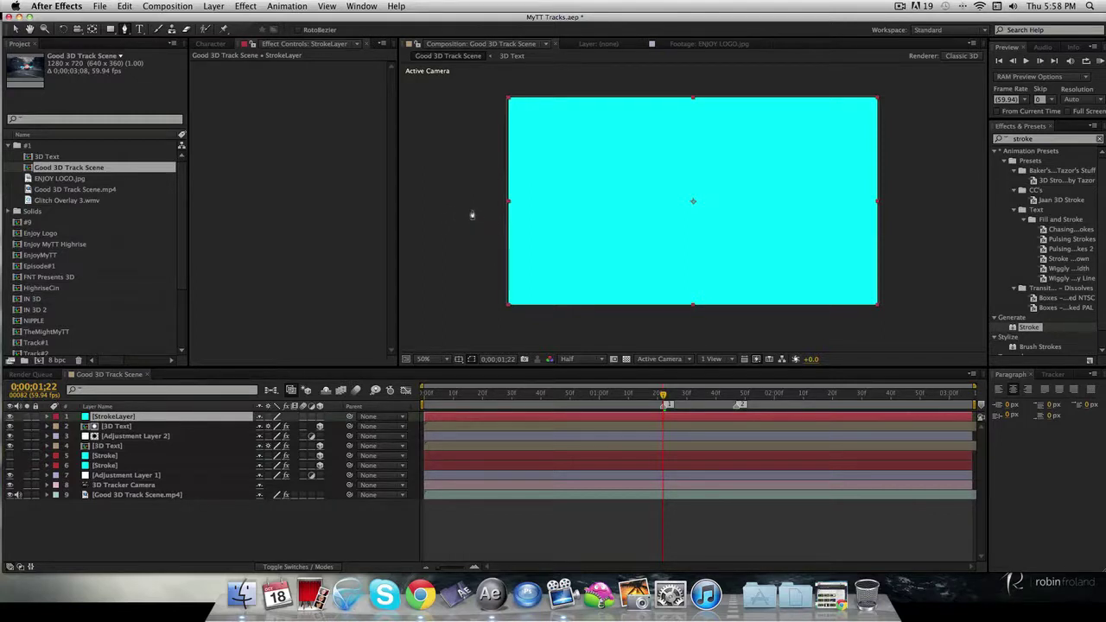
drag(471, 210, 486, 201)
drag(557, 175, 575, 191)
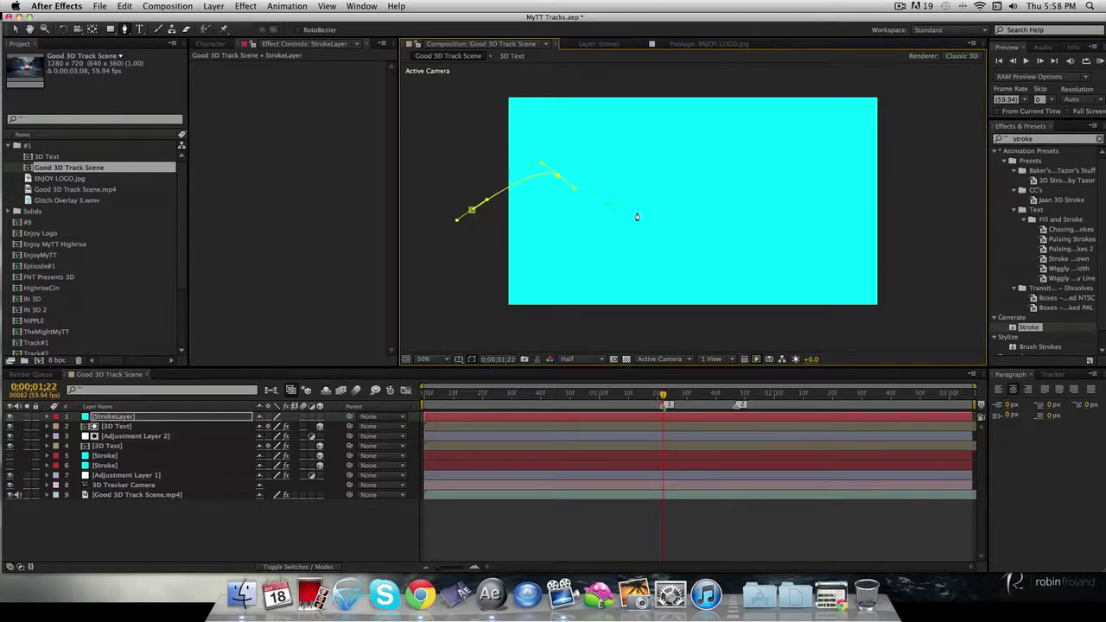
drag(637, 216, 729, 192)
drag(803, 207, 935, 194)
click(16, 29)
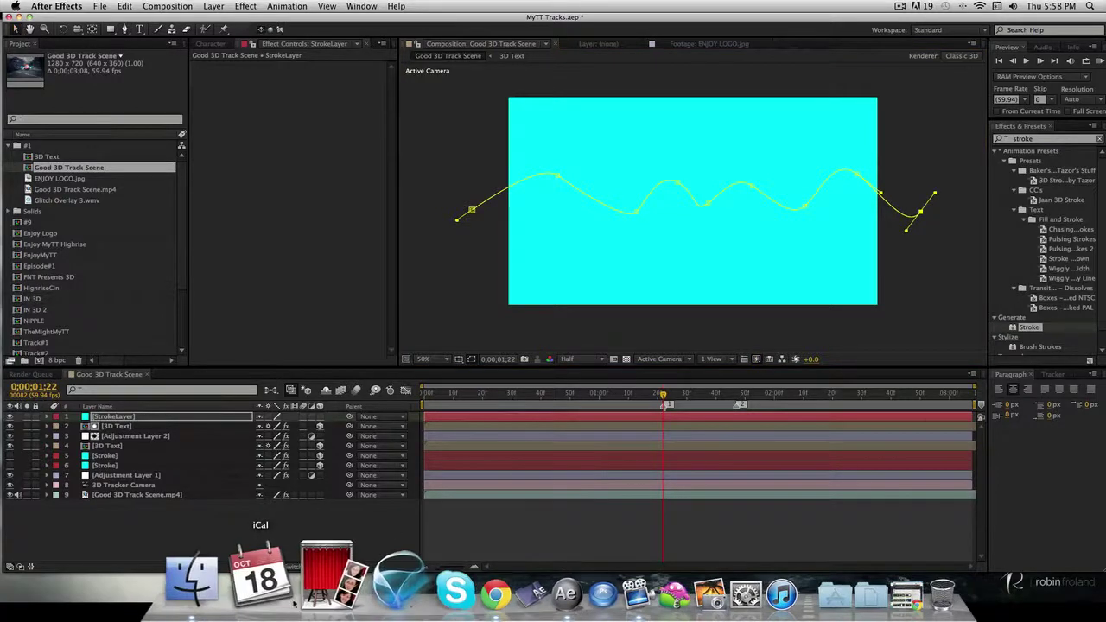
click(299, 521)
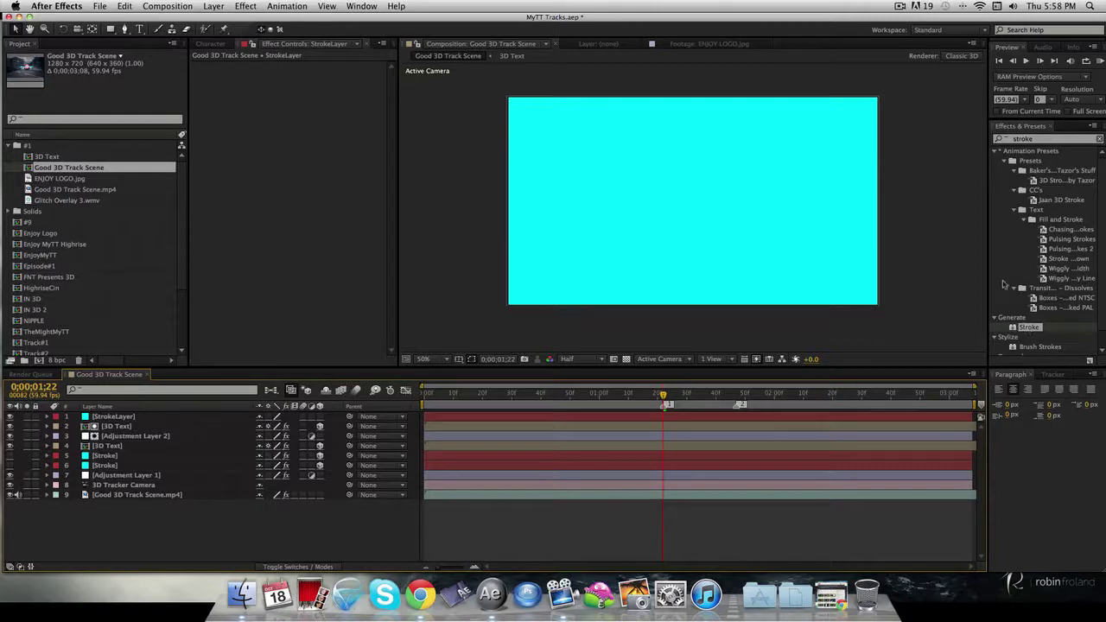
- Apply the Stroke effect to StrokeLayer and set its paint style to Reveal Original Image
mouse_move(1029, 329)
mouse_down()
mouse_move(967, 316)
mouse_move(765, 207)
mouse_up()
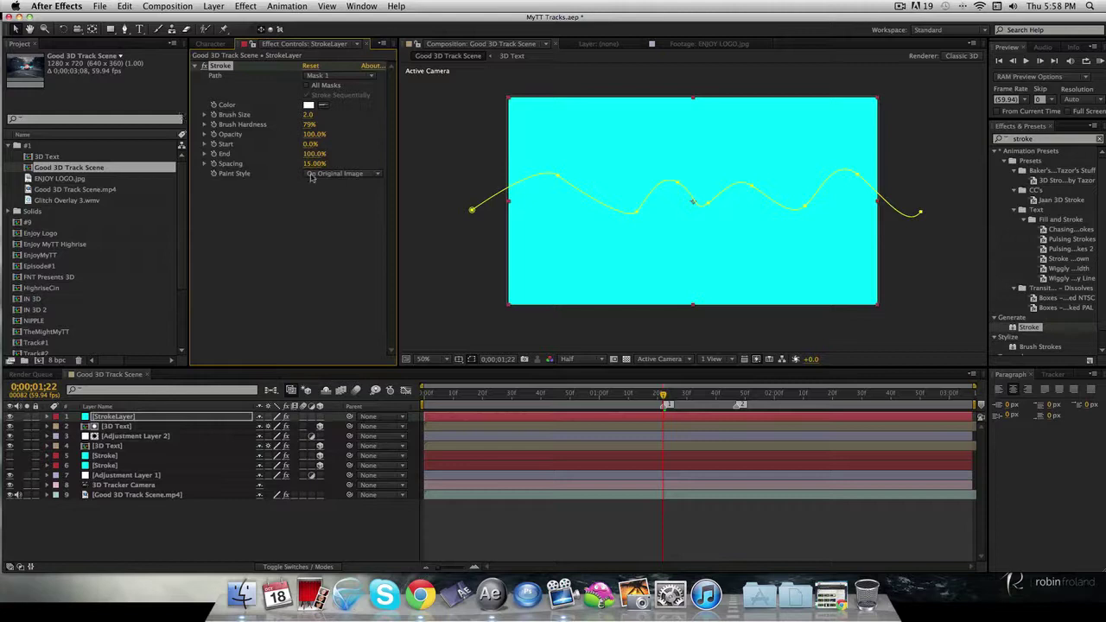
click(311, 178)
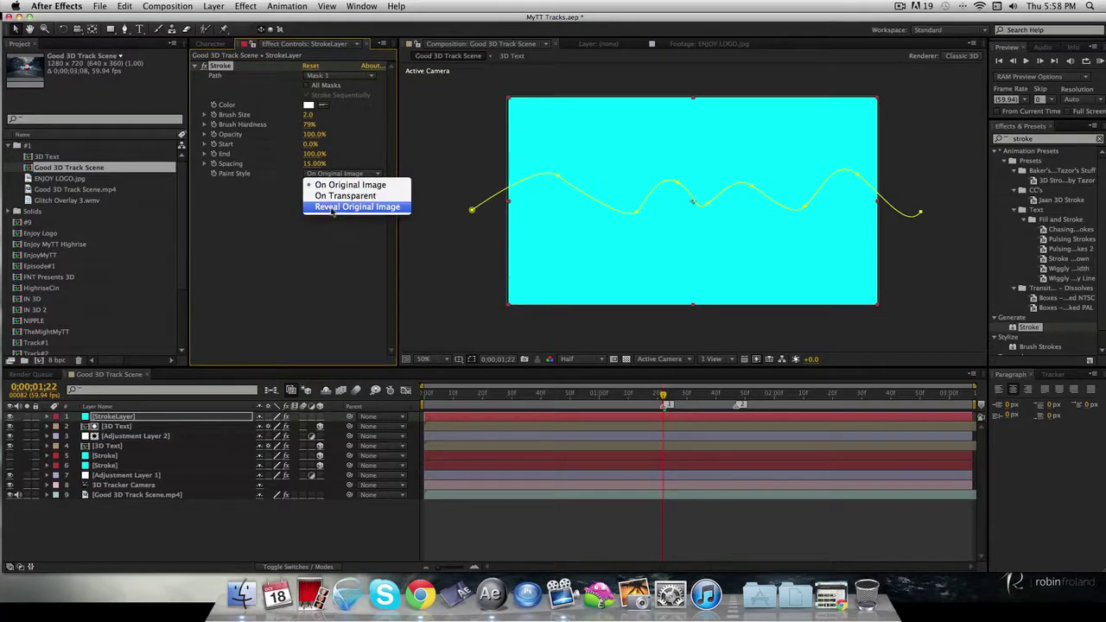
click(329, 210)
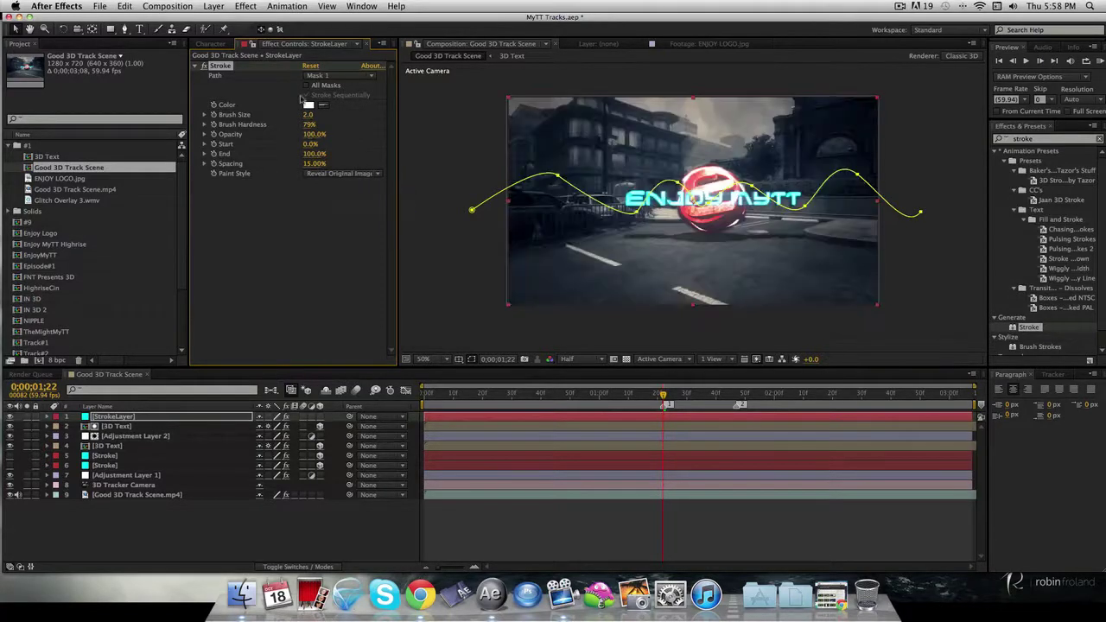
click(424, 274)
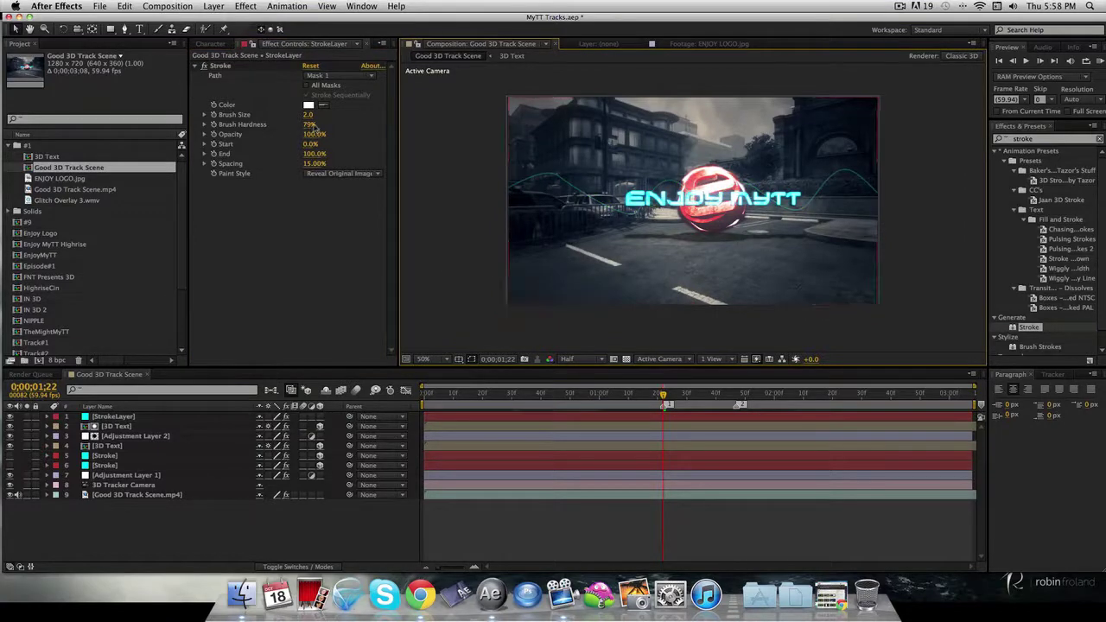
- Set the Stroke effect's brush size to 7 on StrokeLayer
click(311, 115)
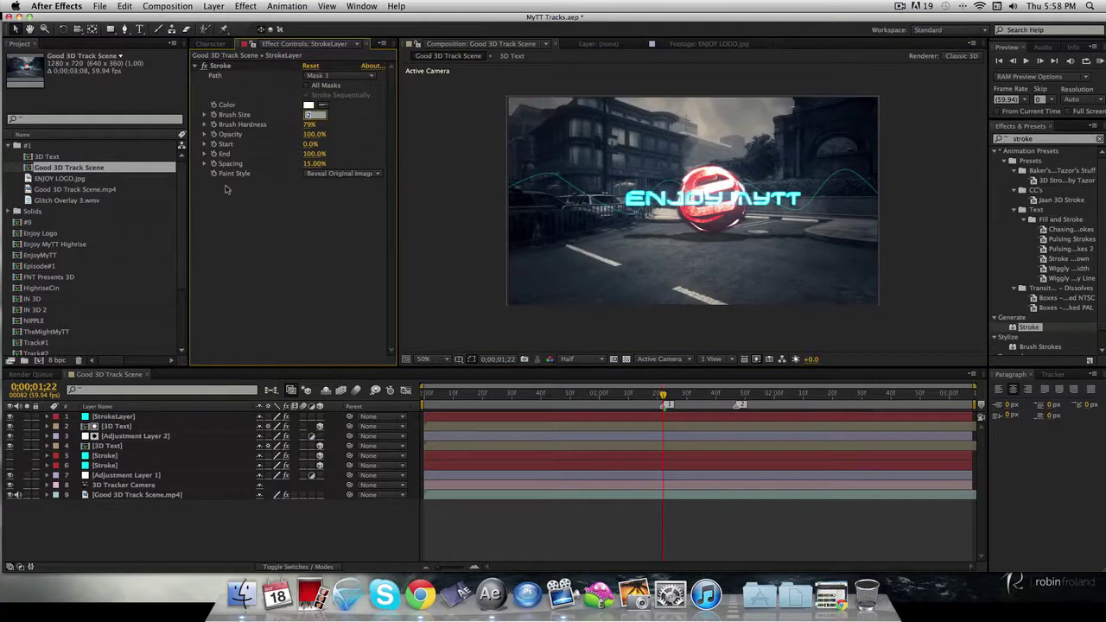
text(7)
key(Return)
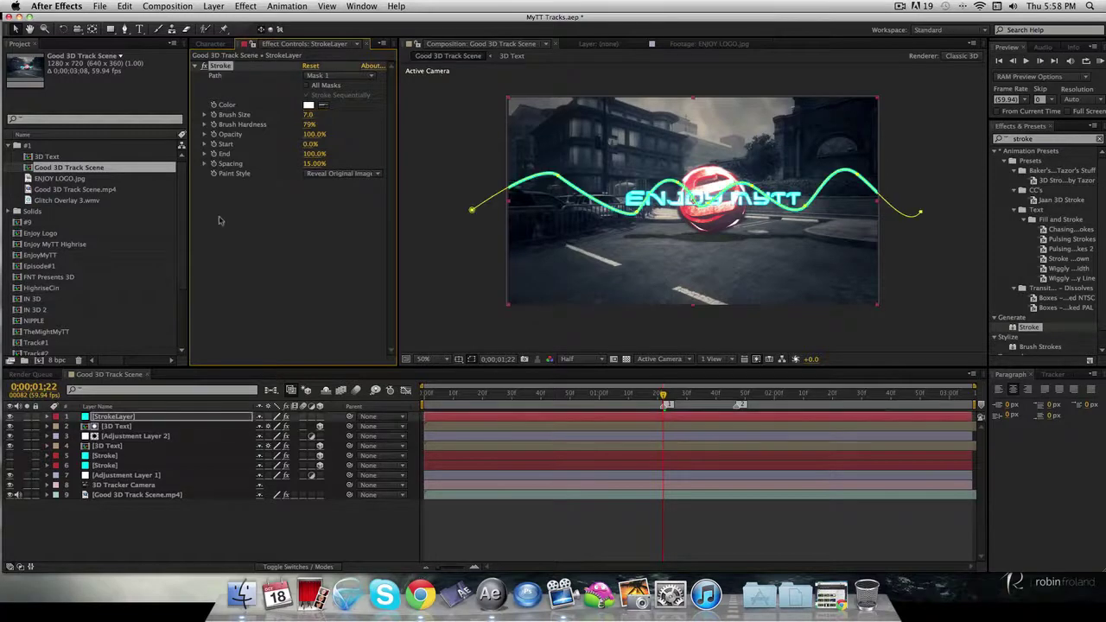
click(245, 516)
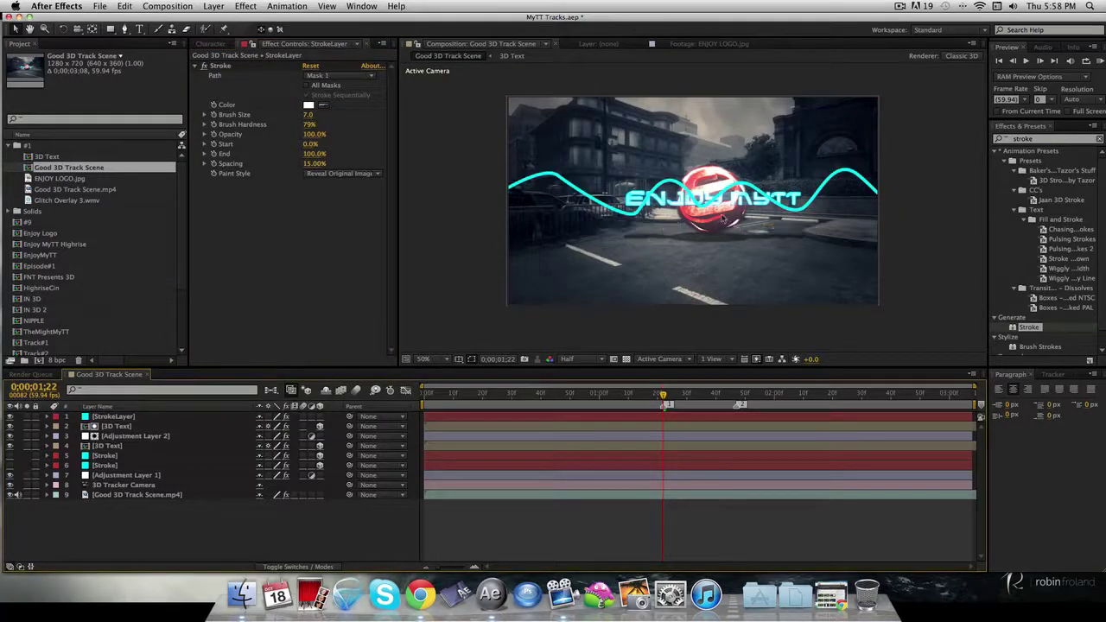
- Make StrokeLayer a 3D layer and set its Y rotation to -66°
click(320, 417)
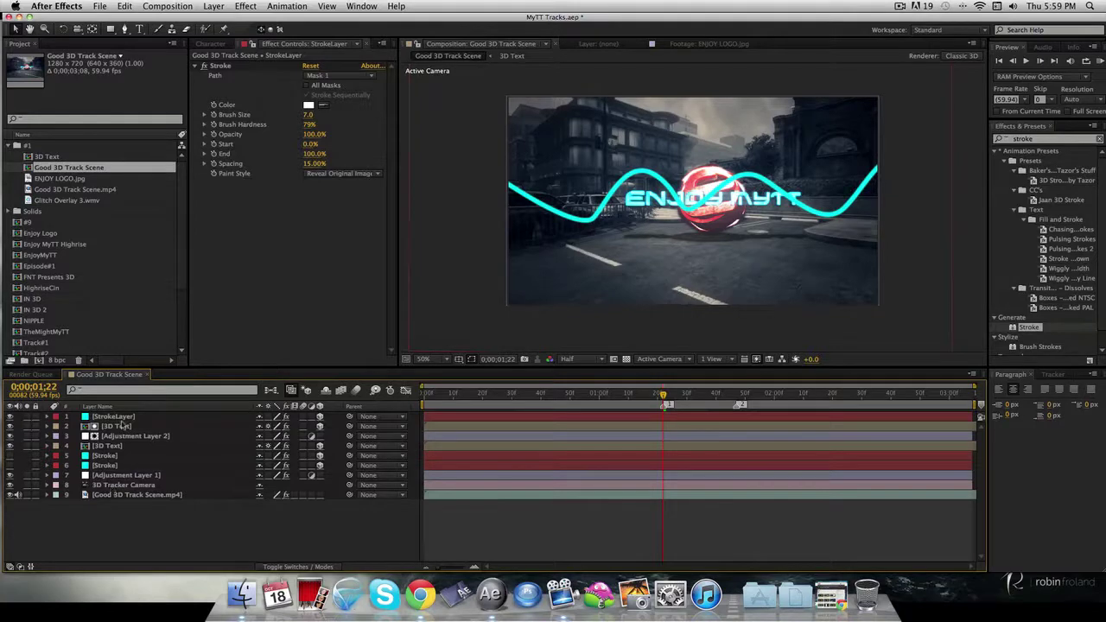
click(117, 419)
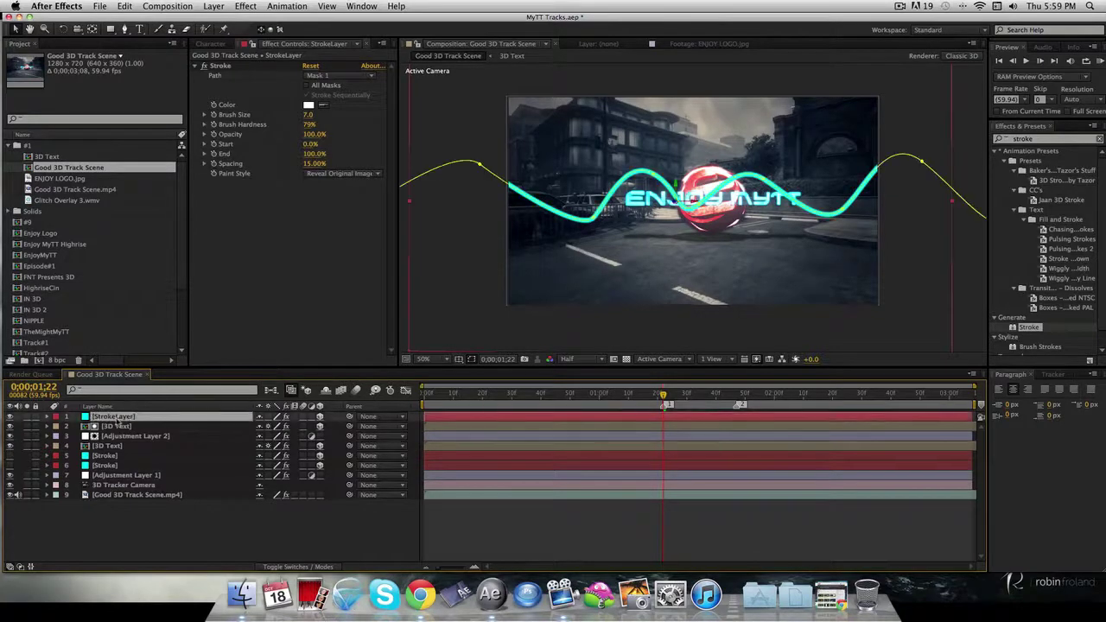
key(r)
drag(275, 446, 246, 445)
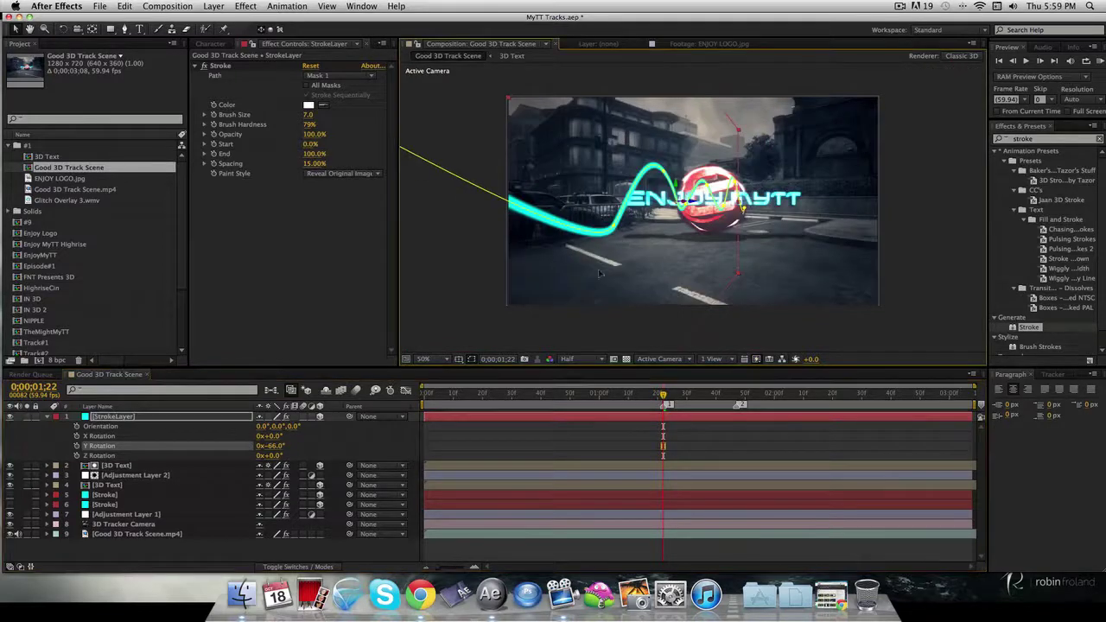
- Move the wave up and left so it recedes behind the logo, and place StrokeLayer directly below the lower 3D Text layer
drag(599, 273, 540, 252)
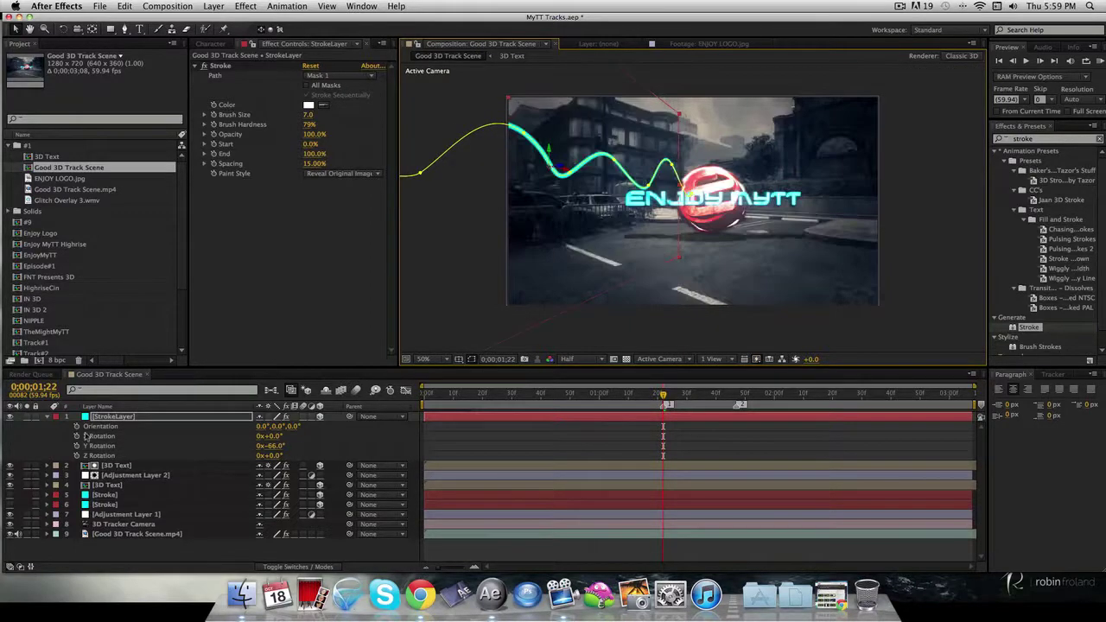
key(r)
click(135, 521)
drag(131, 423, 130, 450)
key(F2)
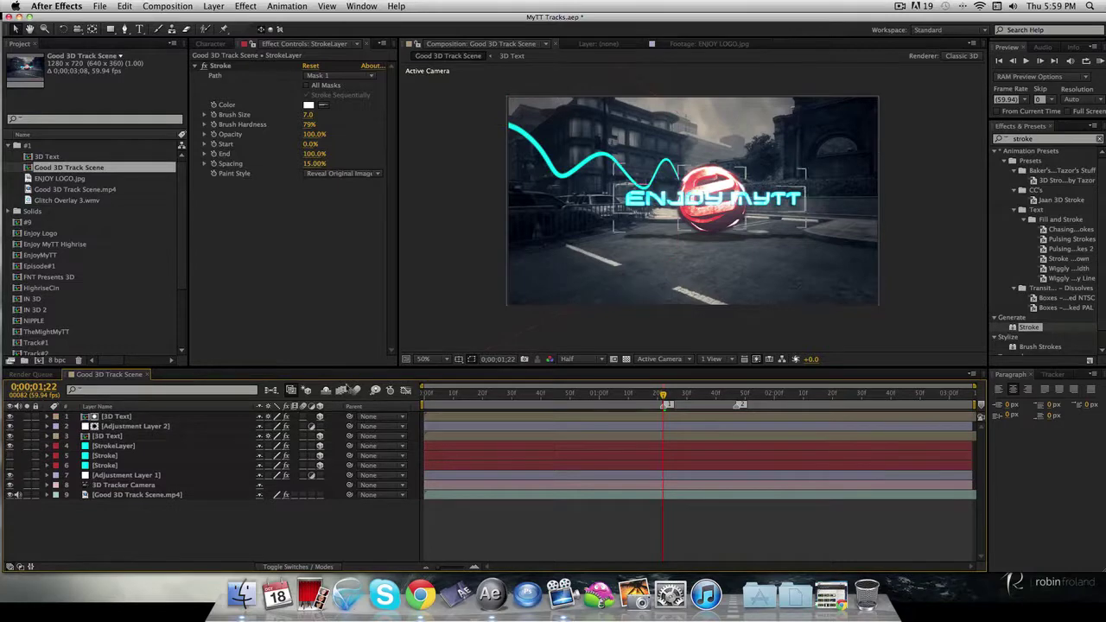
- Shift StrokeLayer slightly to the right in the composition, closer to the logo sphere
click(590, 173)
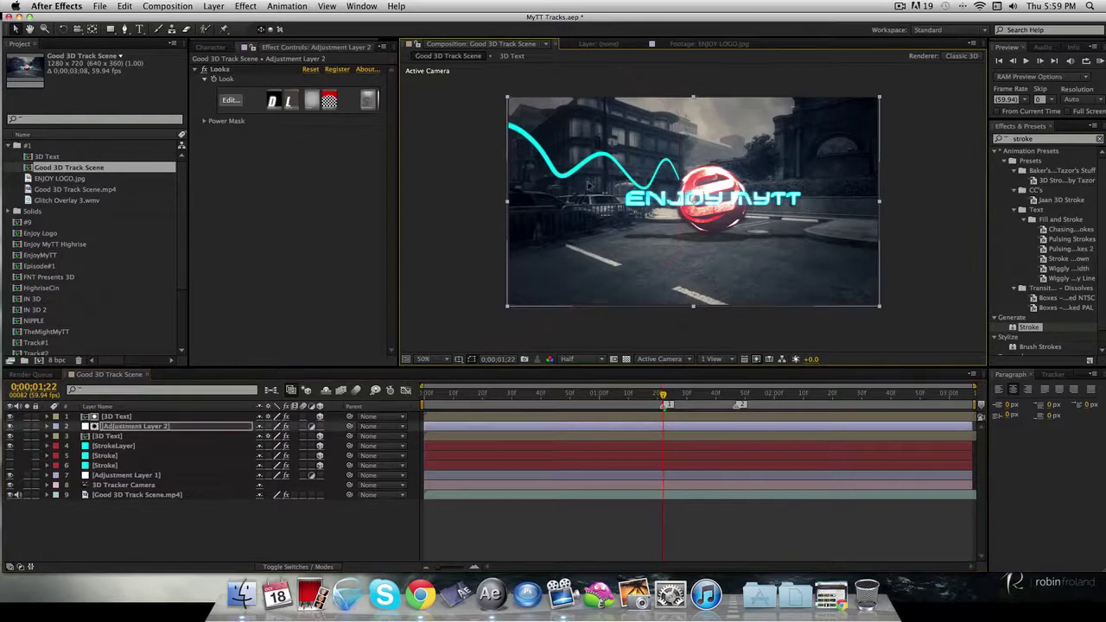
click(113, 446)
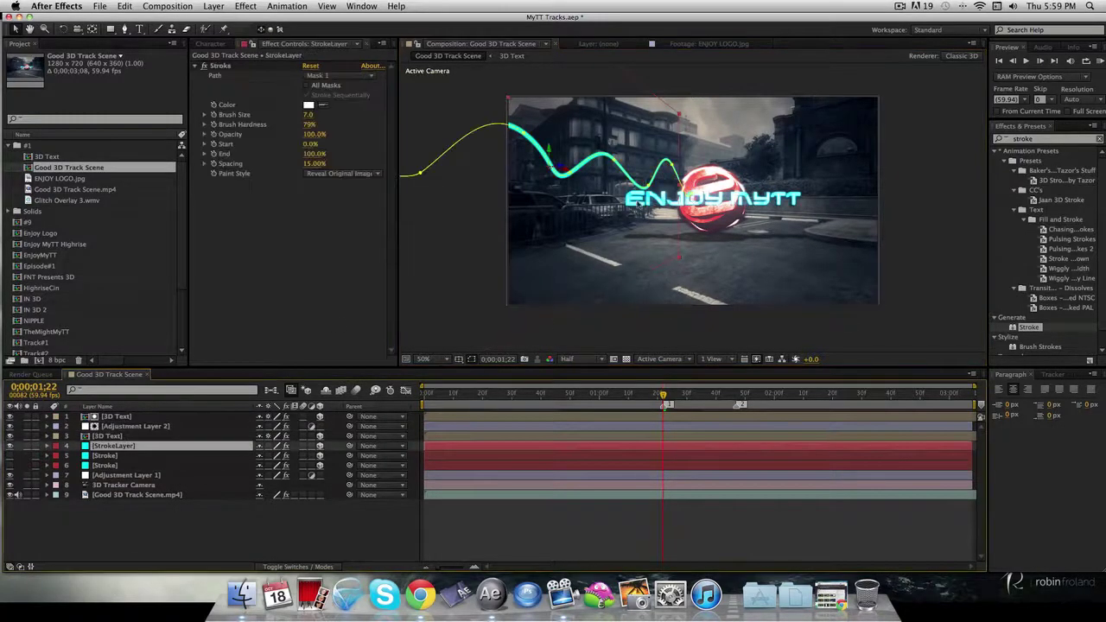
drag(595, 226, 619, 229)
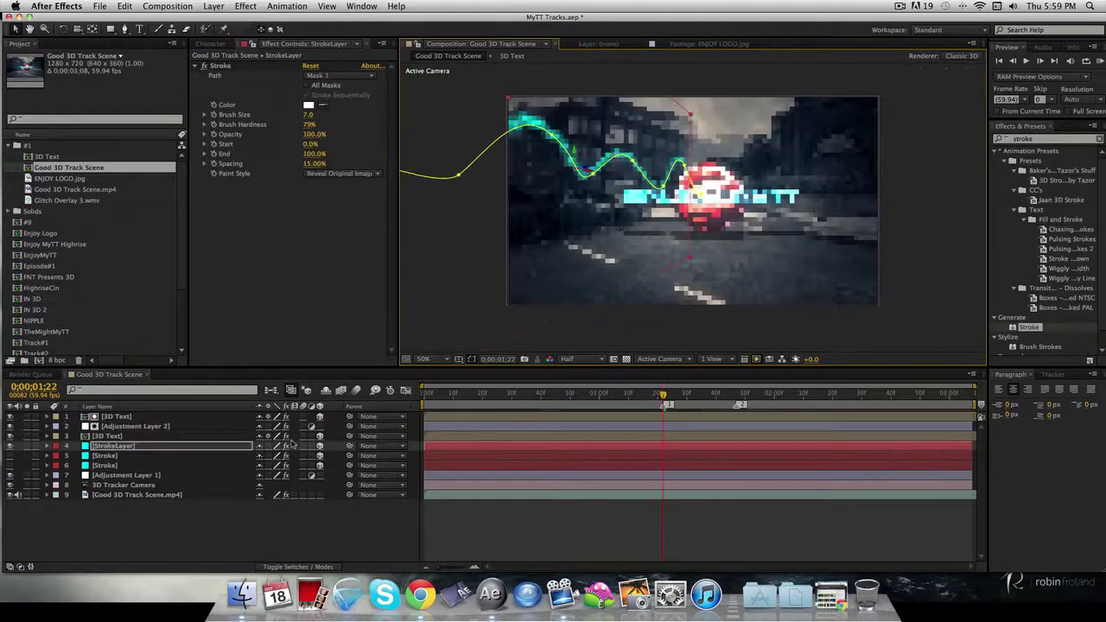
click(293, 508)
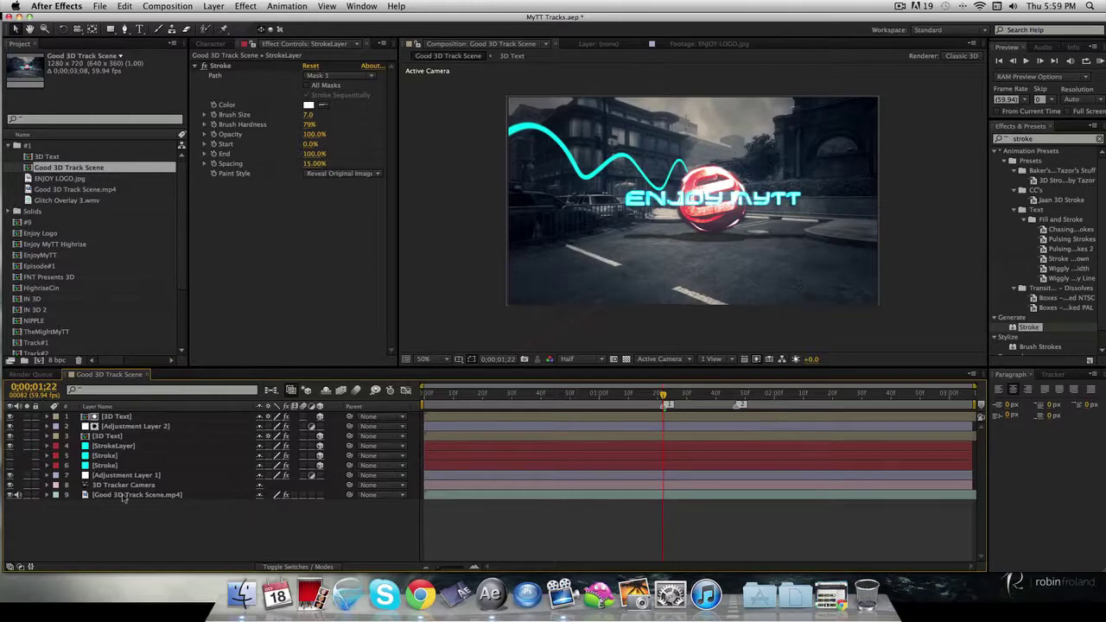
- Keyframe the Stroke effect's End on StrokeLayer at 100% near marker 2 and 0% at 0;00;00;00
click(114, 446)
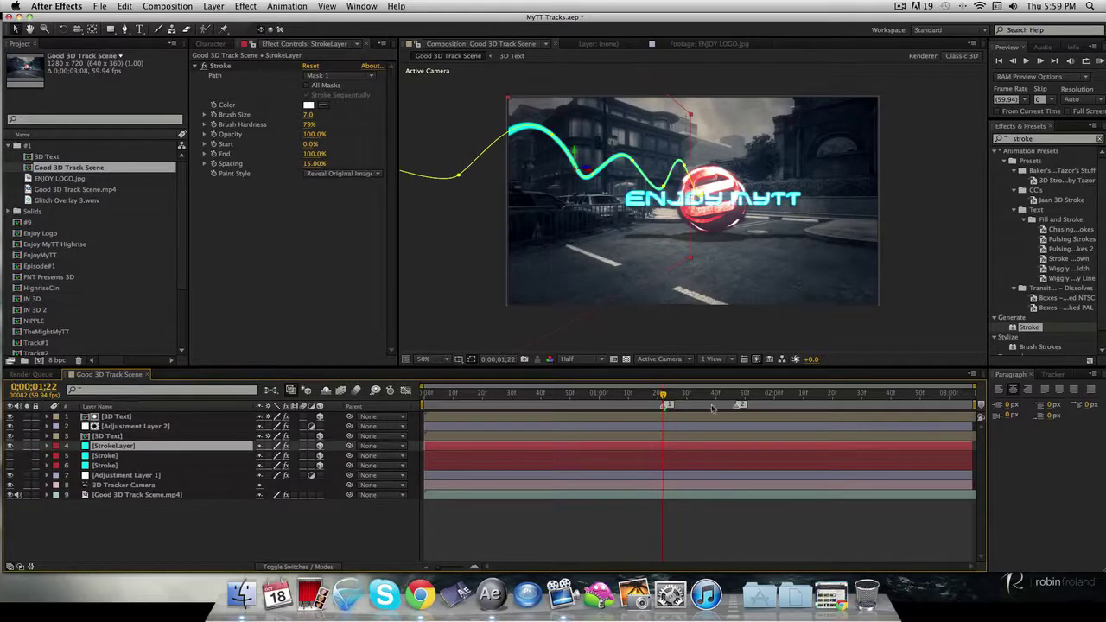
click(737, 407)
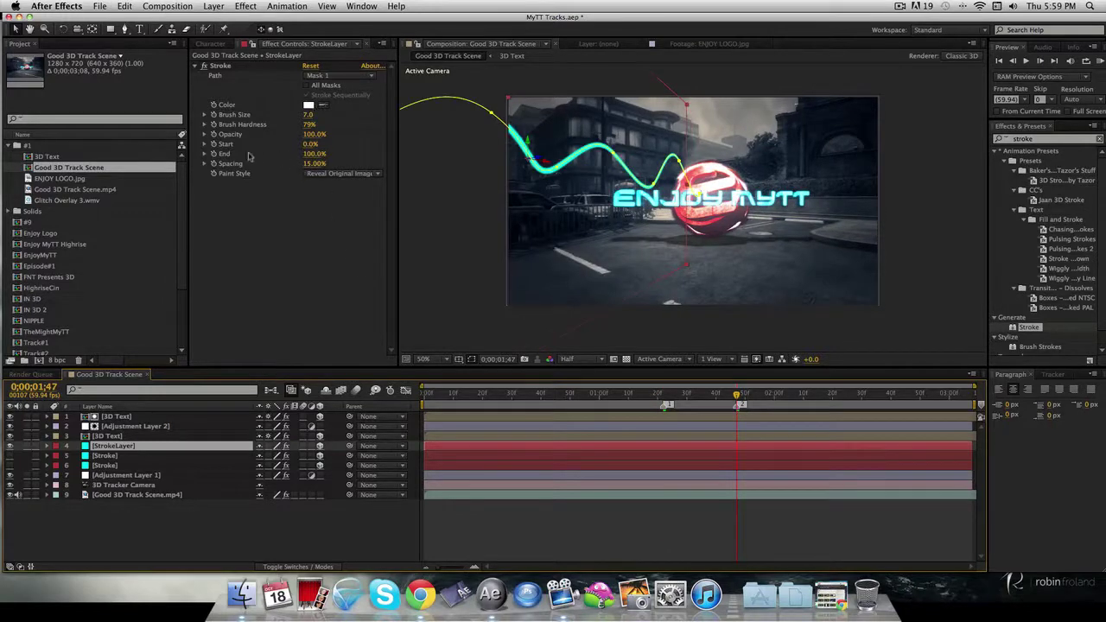
click(214, 153)
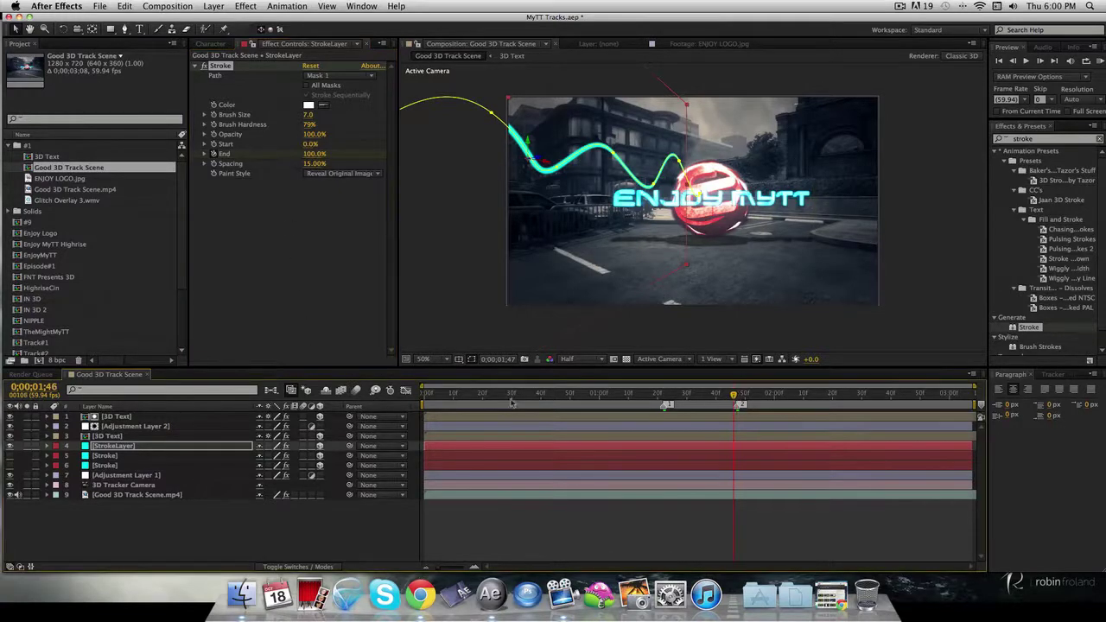
click(425, 396)
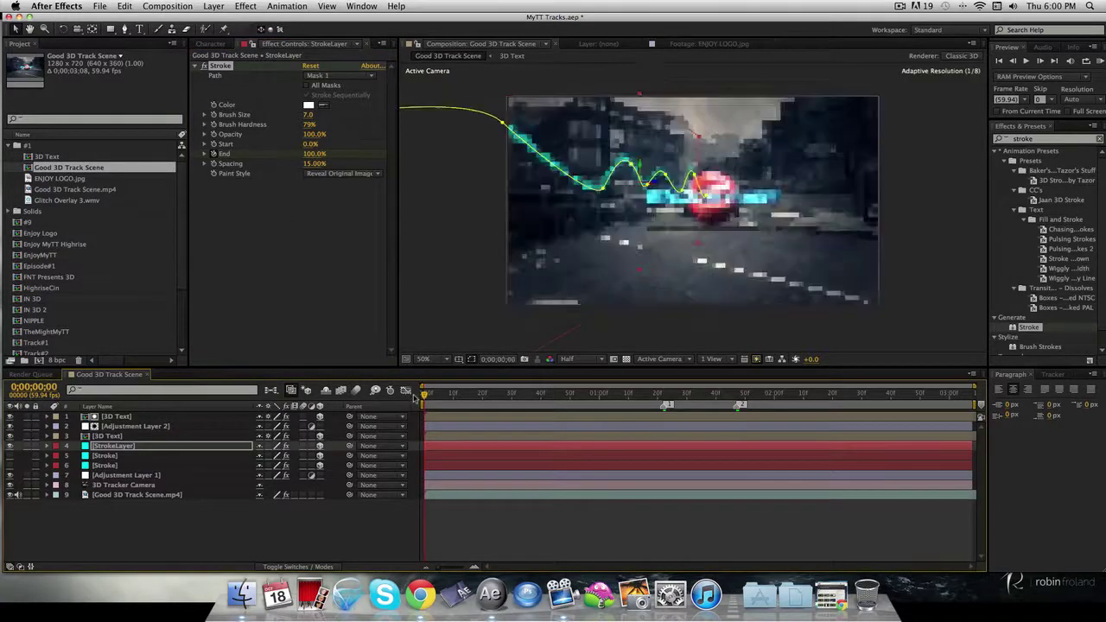
click(316, 154)
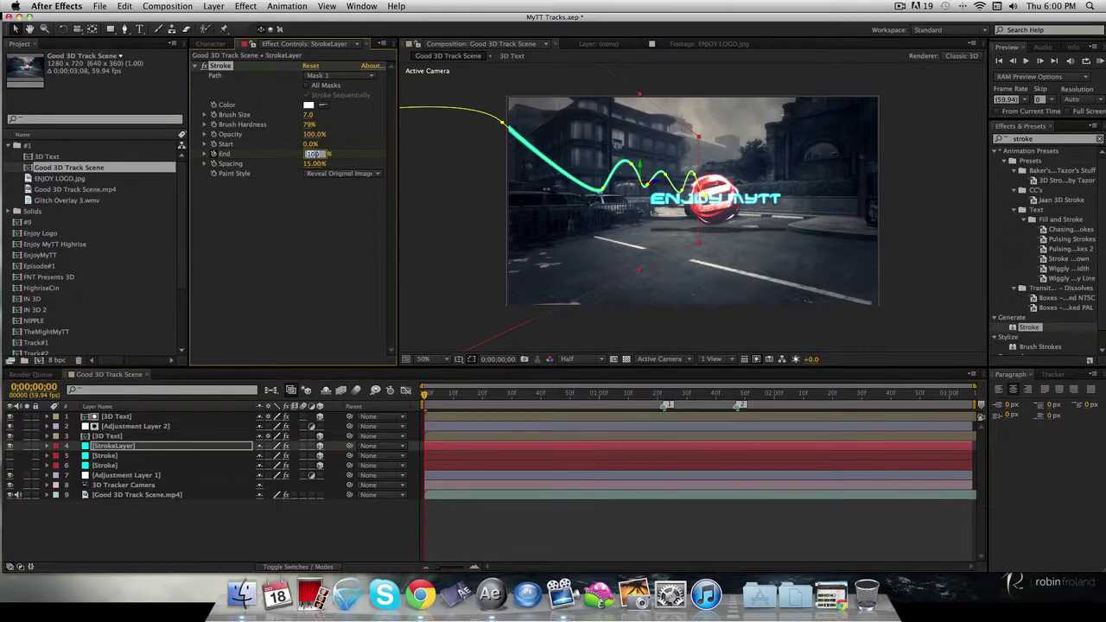
text(0)
key(Return)
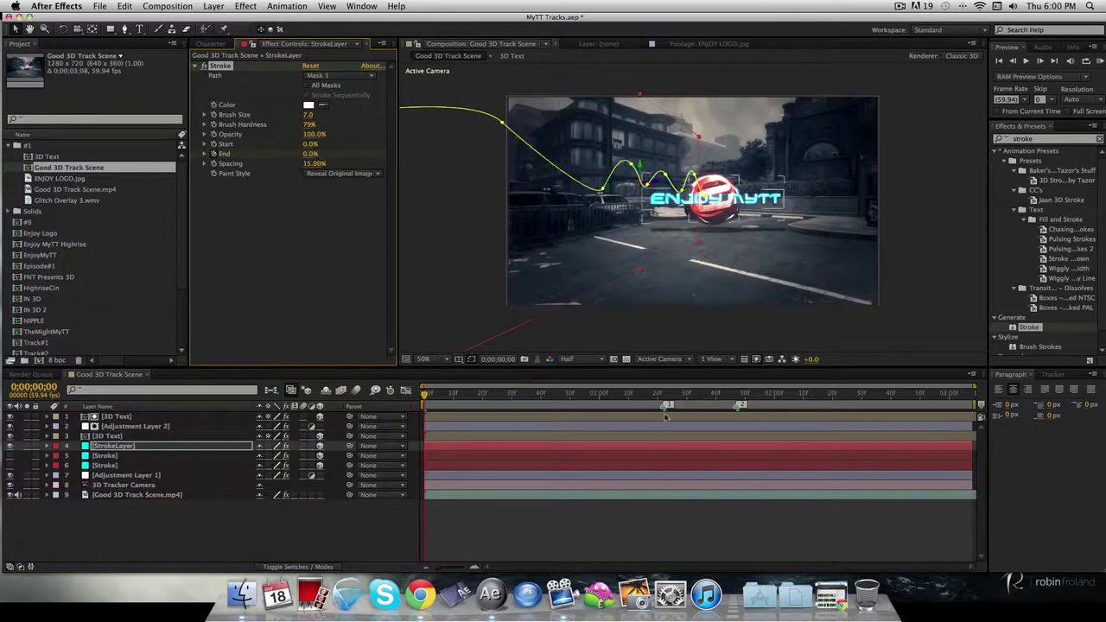
- Keyframe the Stroke effect's Start at 0% at marker 1 and 100% at 0;00;02;40, and save the project
click(664, 394)
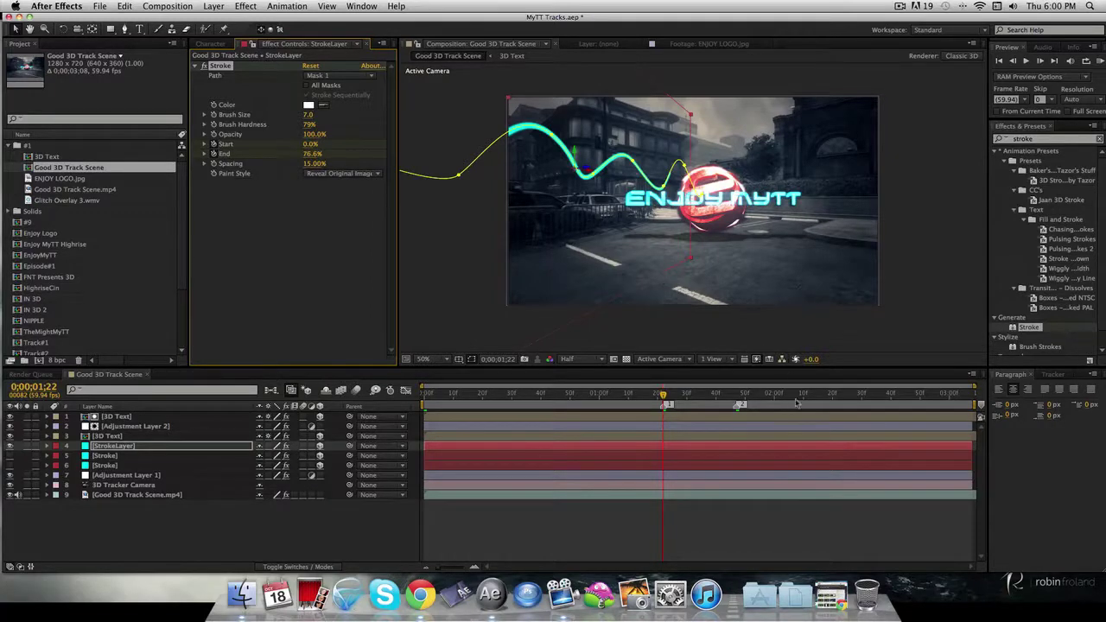
click(892, 402)
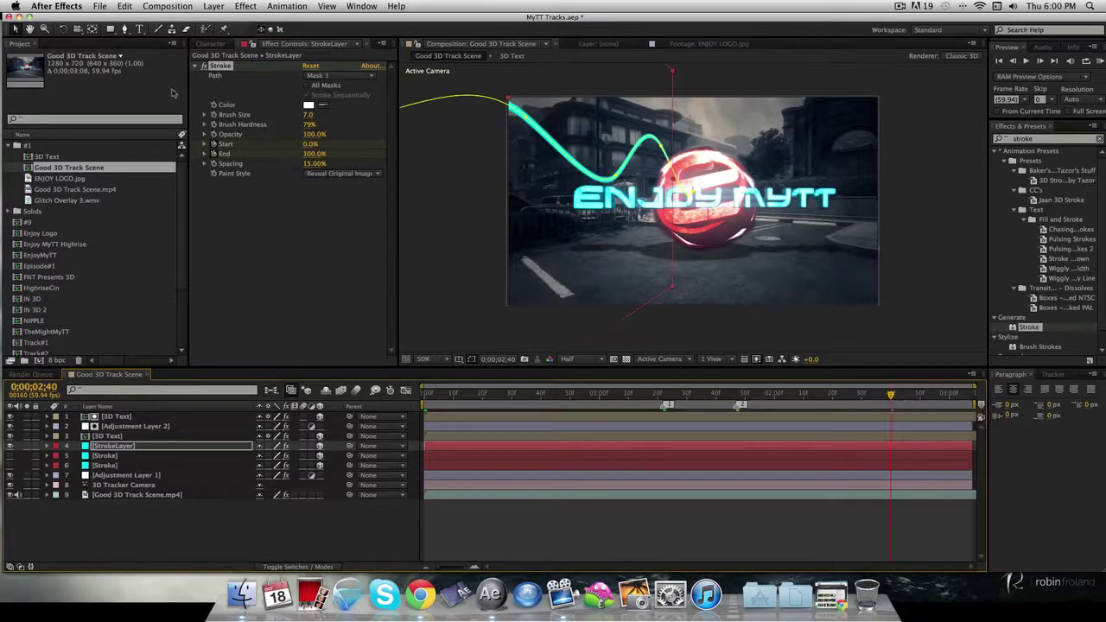
click(310, 143)
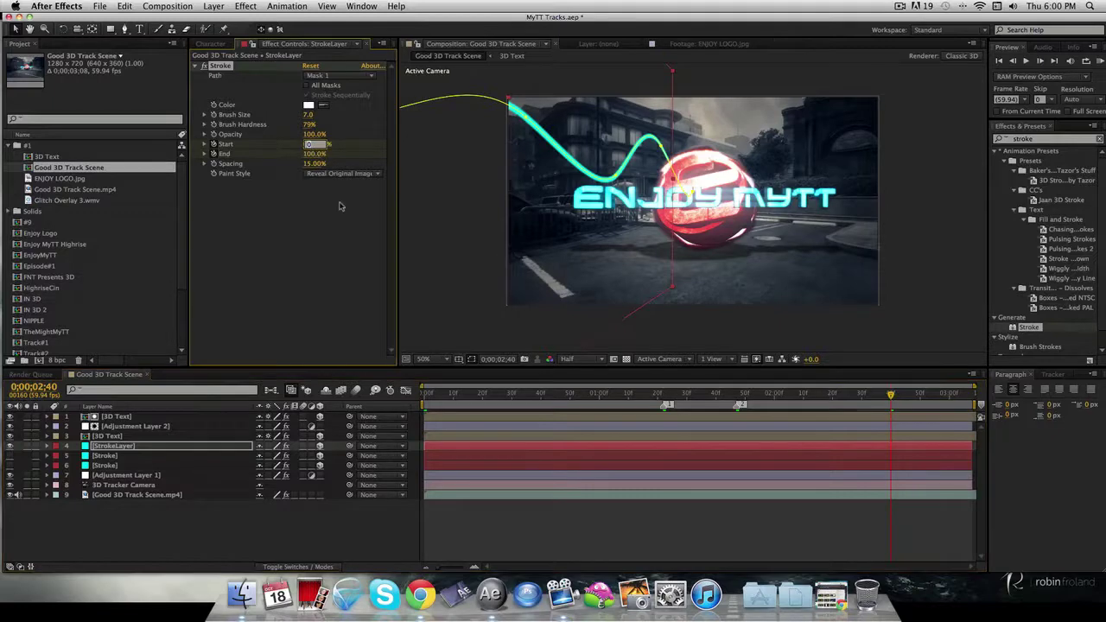
text(100)
key(Return)
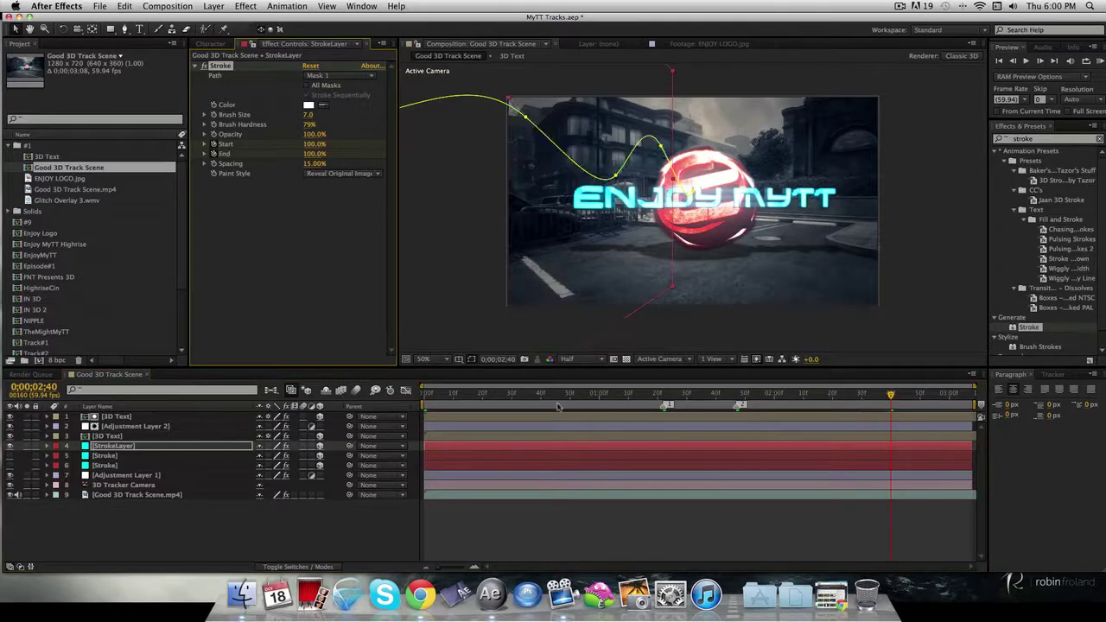
key(super+s)
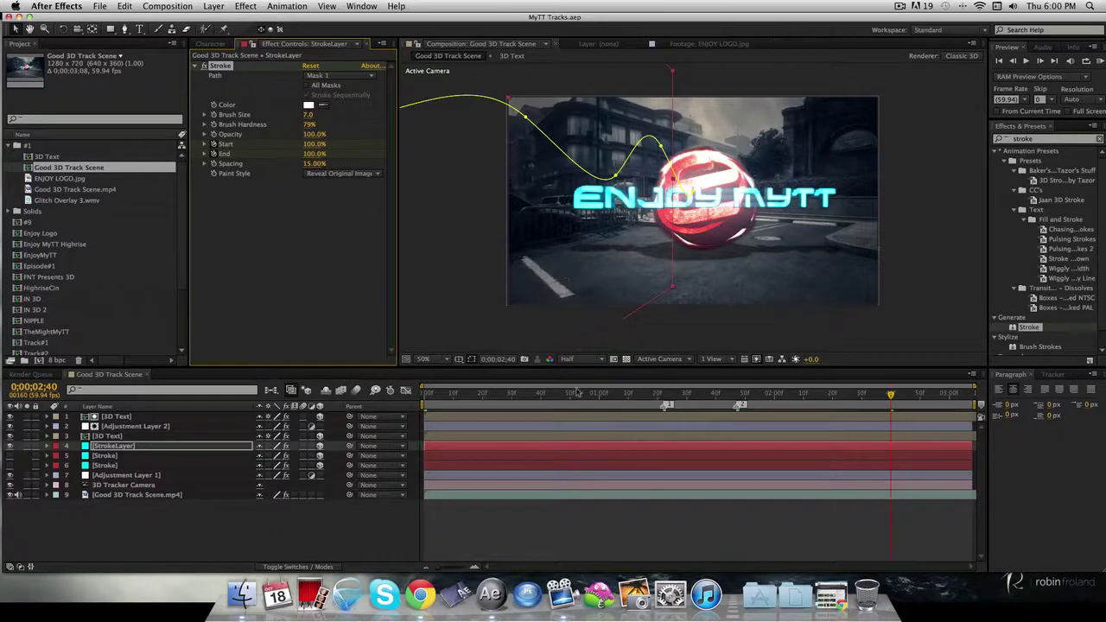
- Find the Stylize Glow effect and apply it to StrokeLayer with its default settings
click(604, 394)
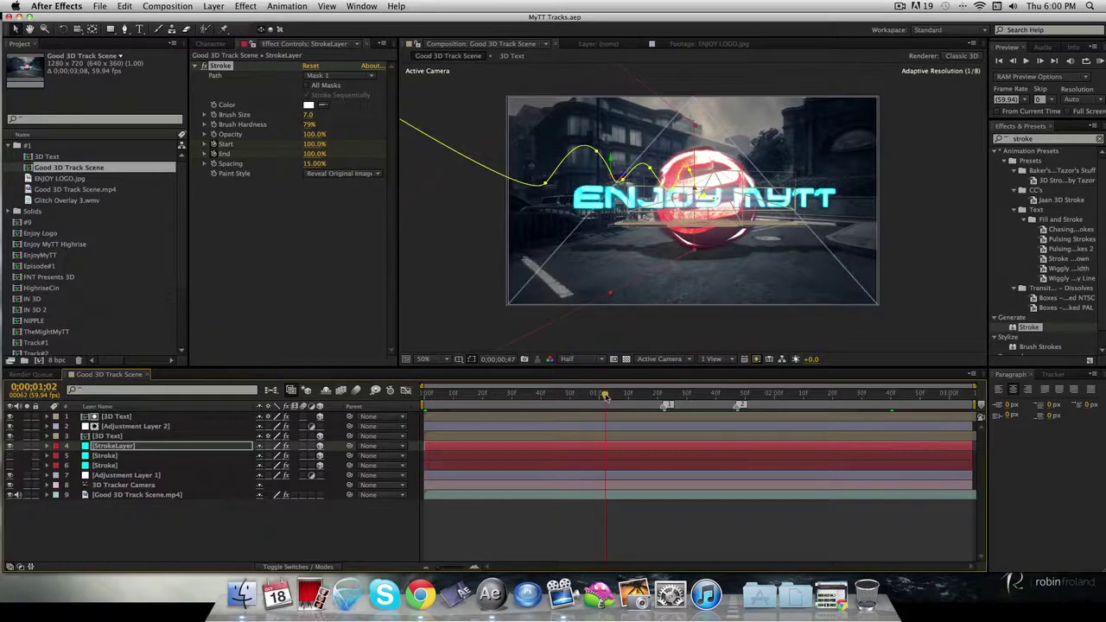
click(388, 519)
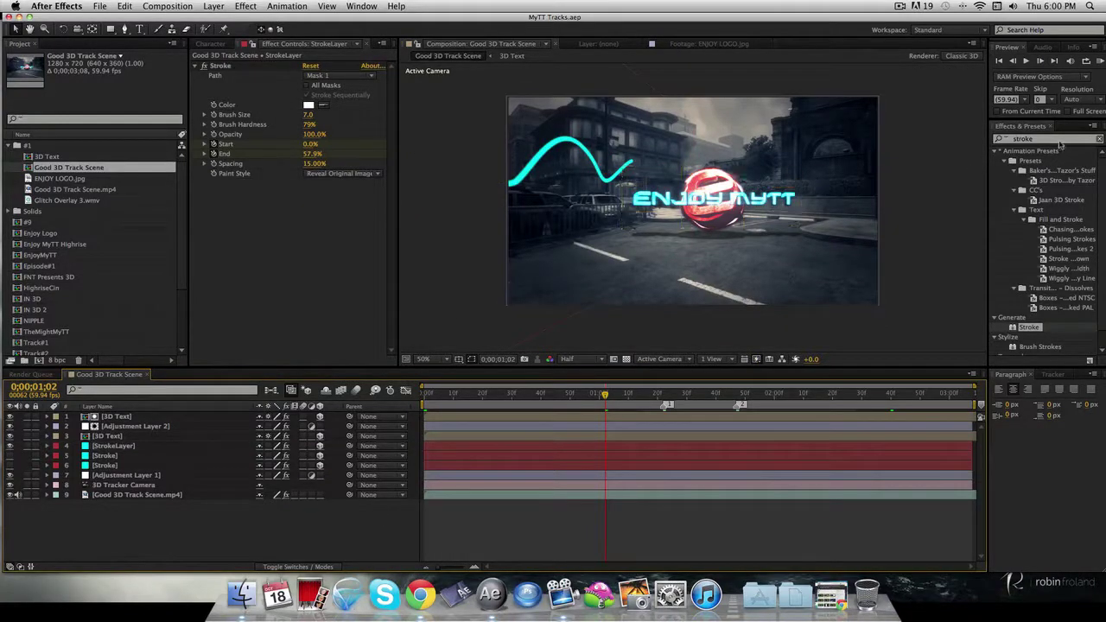
drag(1059, 141, 997, 142)
text(glow)
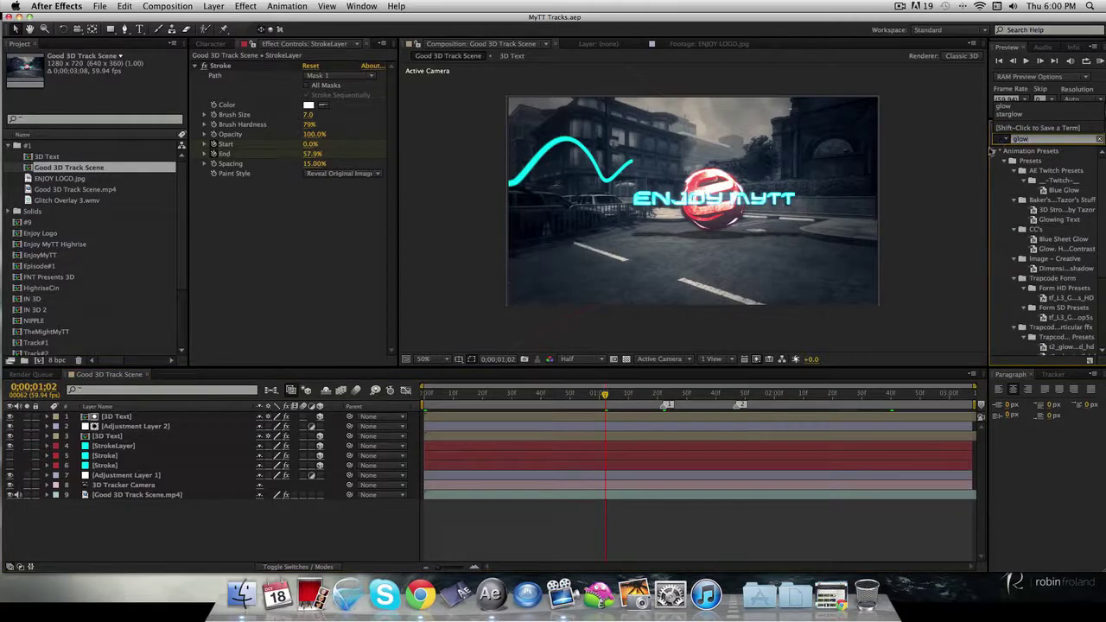
click(994, 151)
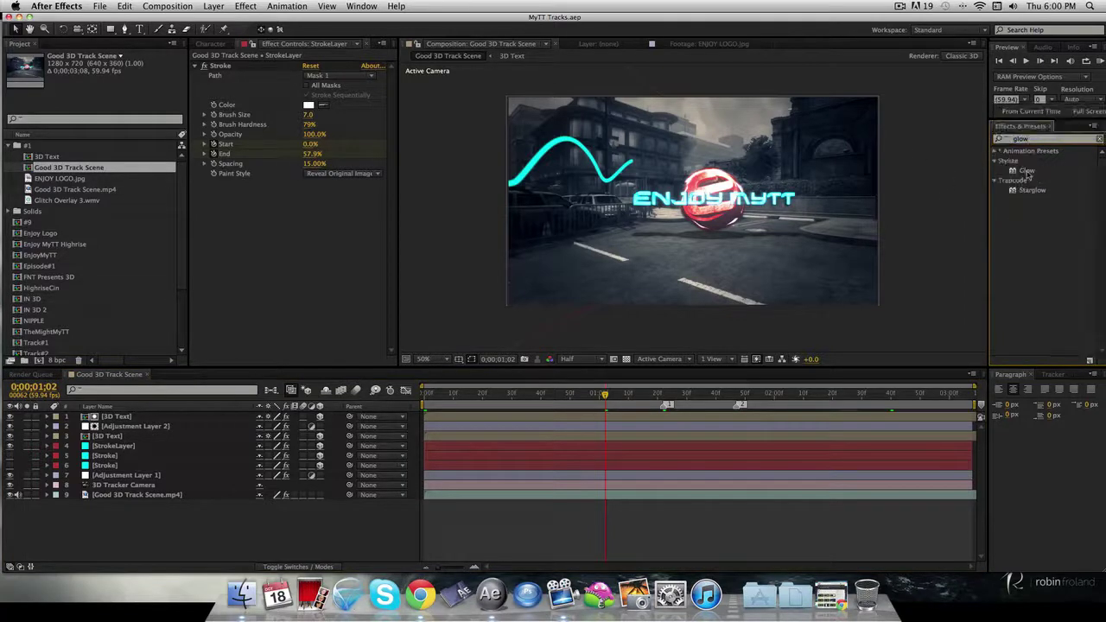
drag(1028, 173, 601, 446)
click(367, 539)
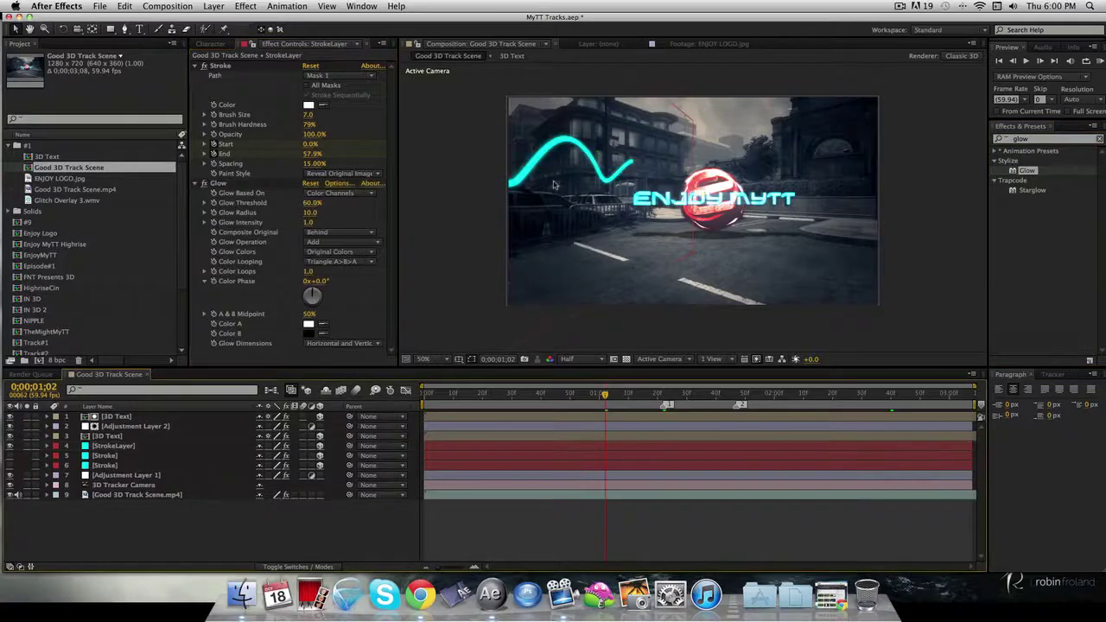
click(353, 524)
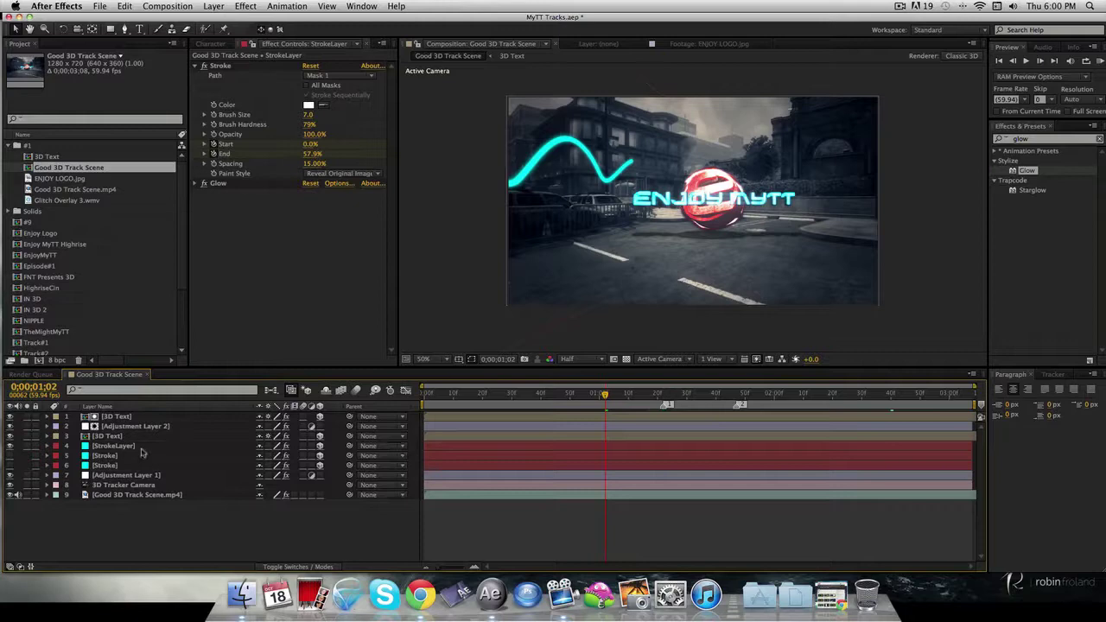
- Examine the mask paths and effects of the two hidden Stroke layers, ending back in the composition view
click(110, 466)
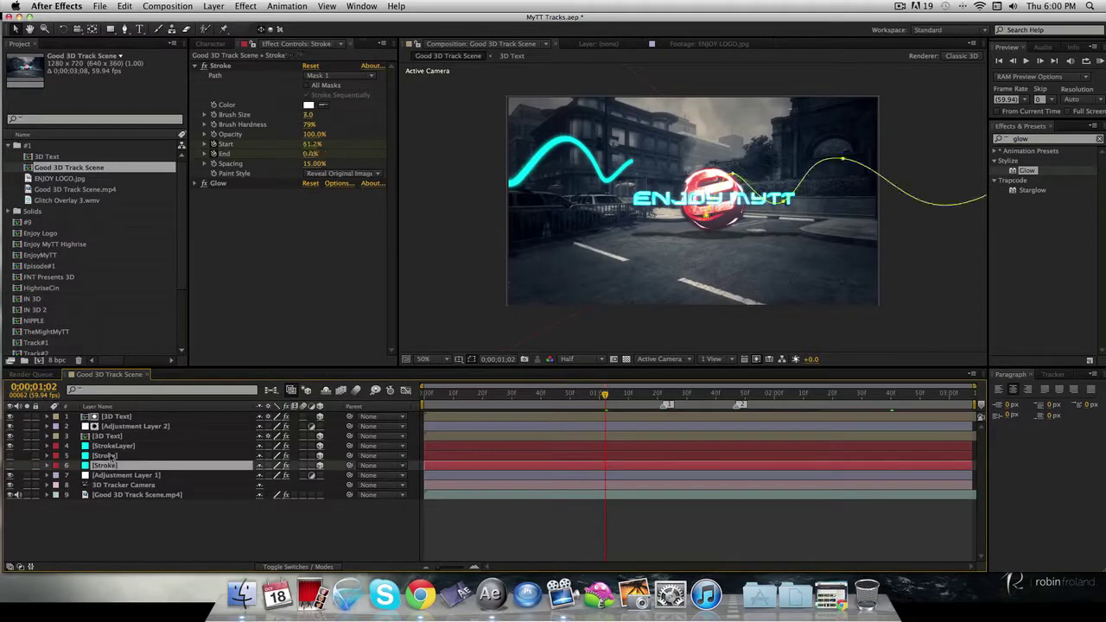
double_click(111, 465)
click(431, 43)
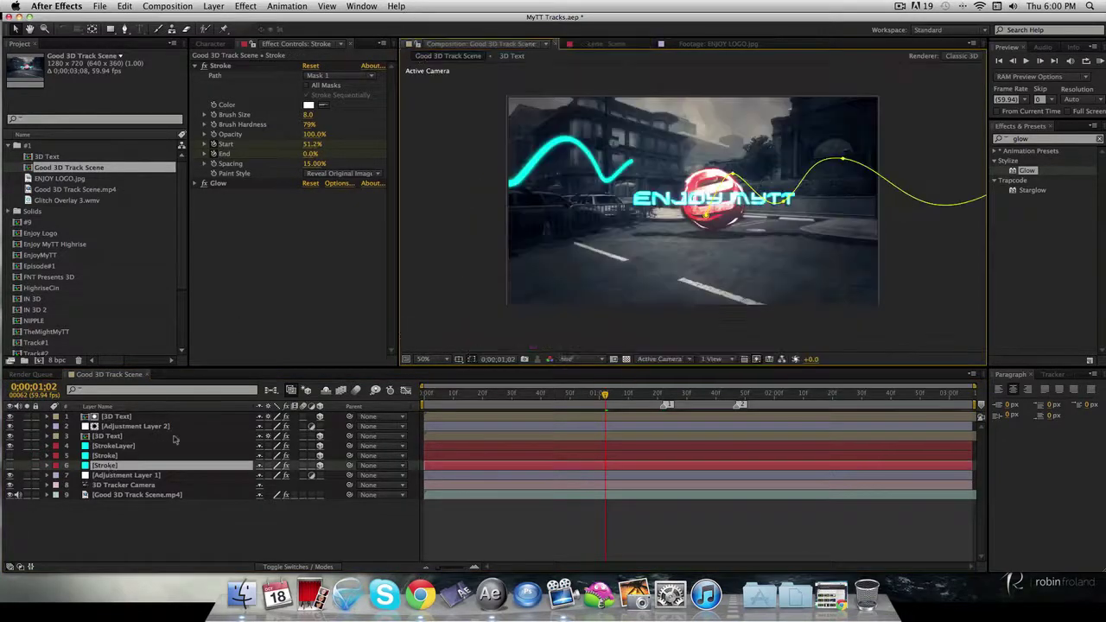
click(111, 456)
click(106, 467)
click(111, 456)
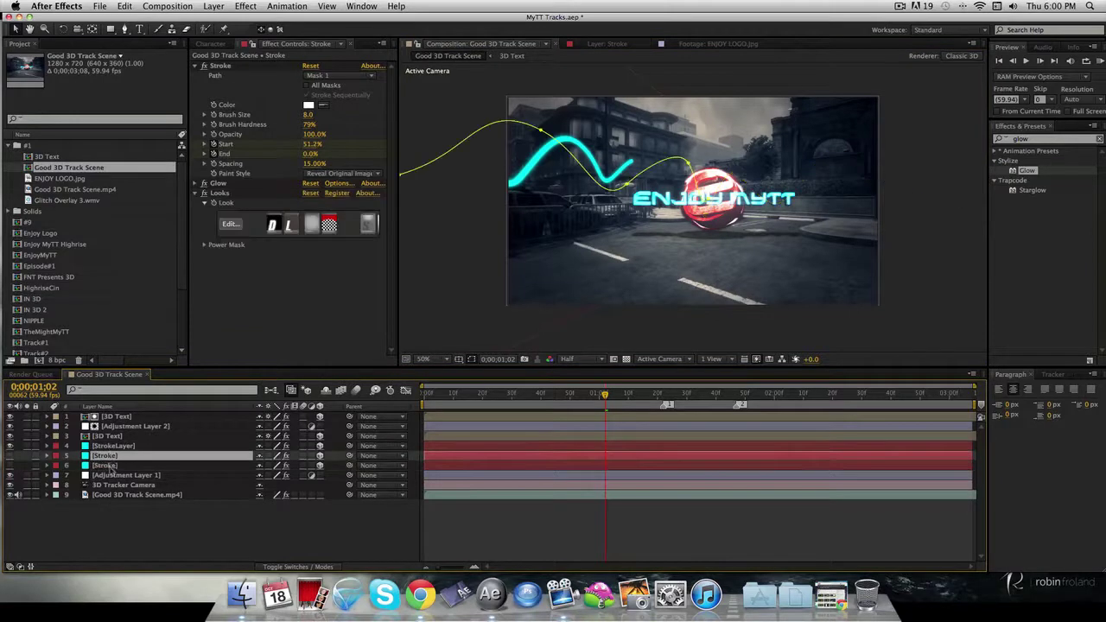
click(111, 466)
click(112, 456)
double_click(115, 456)
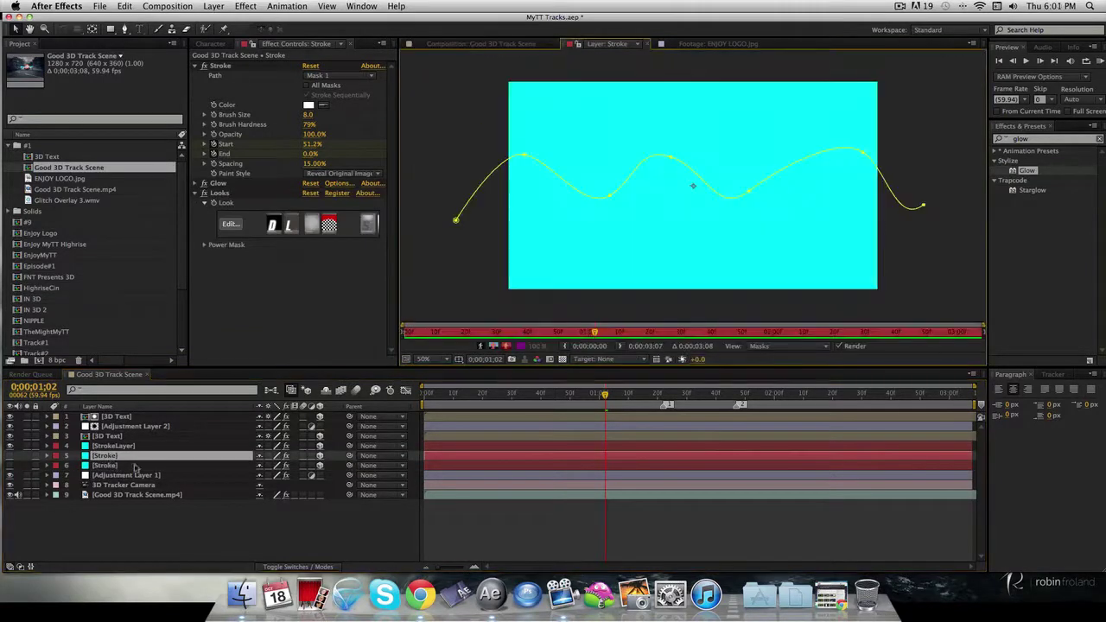
click(414, 43)
click(262, 544)
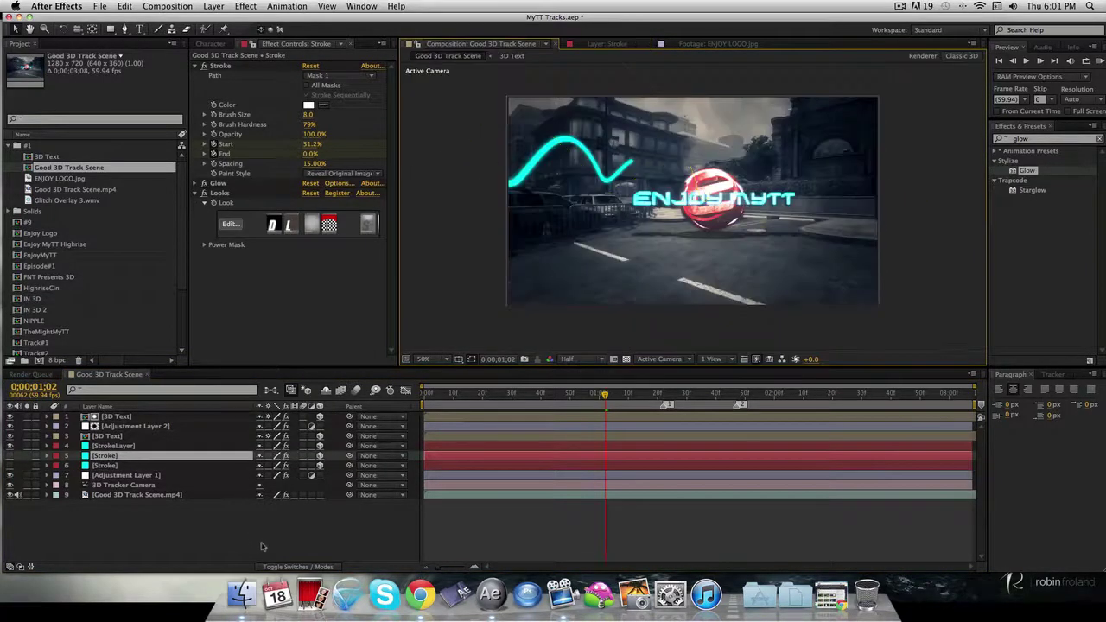
- Duplicate StrokeLayer
click(126, 447)
key(super+d)
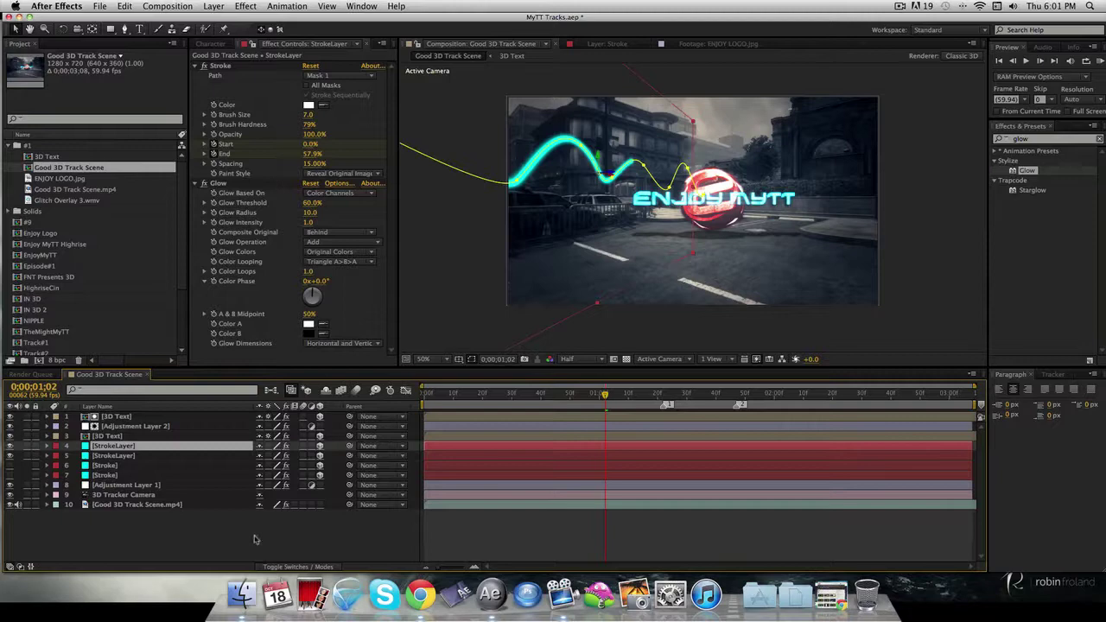
click(256, 540)
- Set the upper StrokeLayer's Y rotation to 66° and move it across to the right side of the logo, mirroring the original wave
click(132, 448)
key(r)
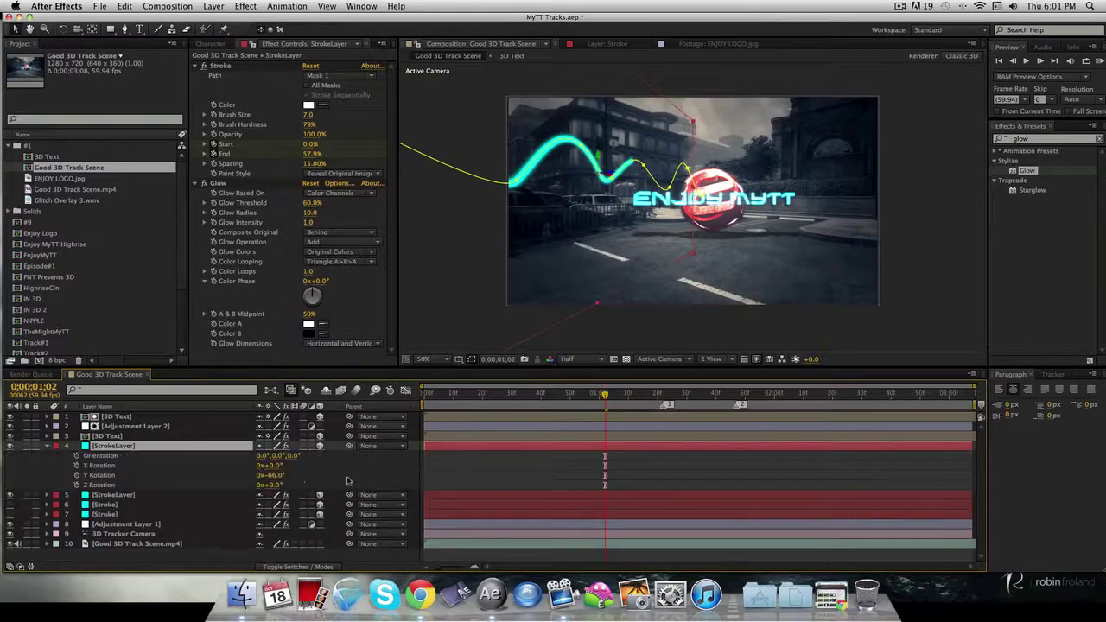
click(274, 477)
text(66)
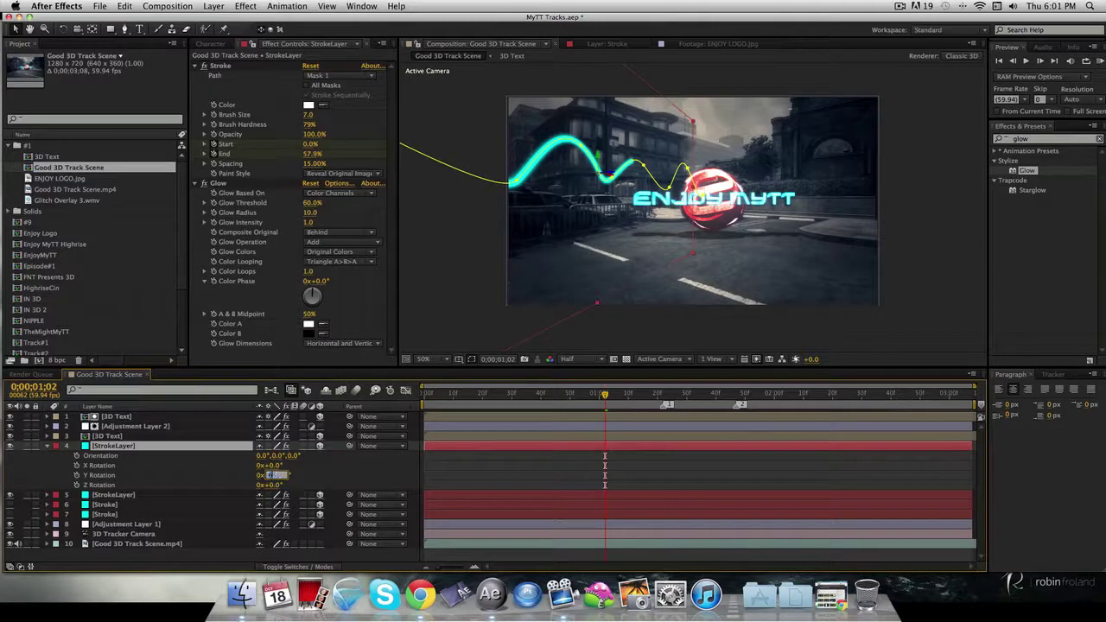
key(Return)
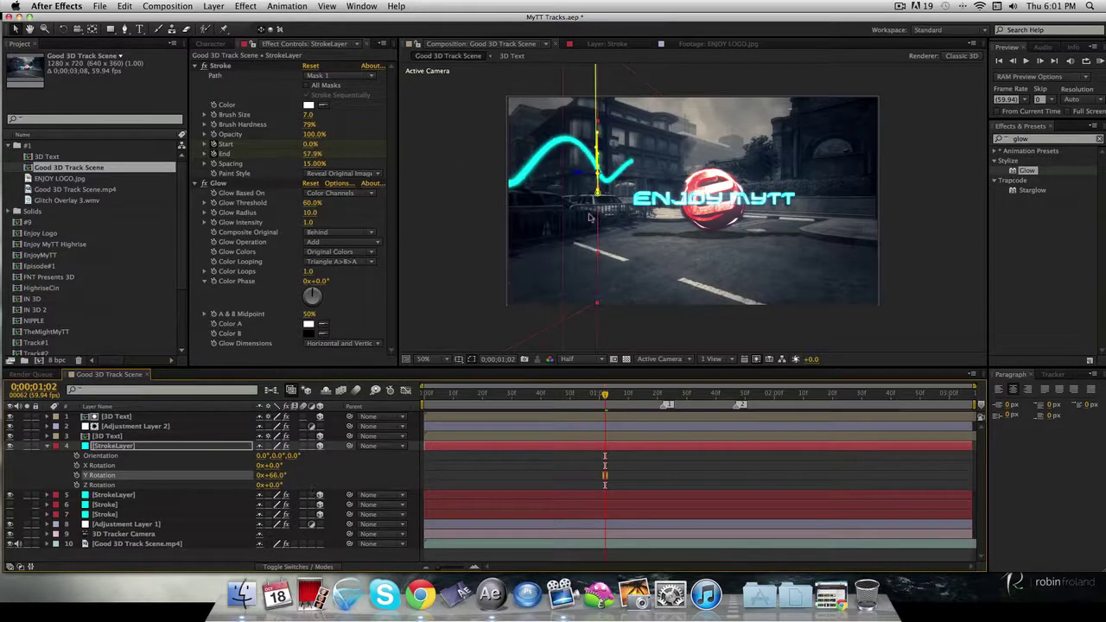
mouse_move(595, 216)
mouse_down()
mouse_move(1033, 235)
mouse_move(825, 216)
mouse_move(832, 221)
mouse_up()
click(832, 337)
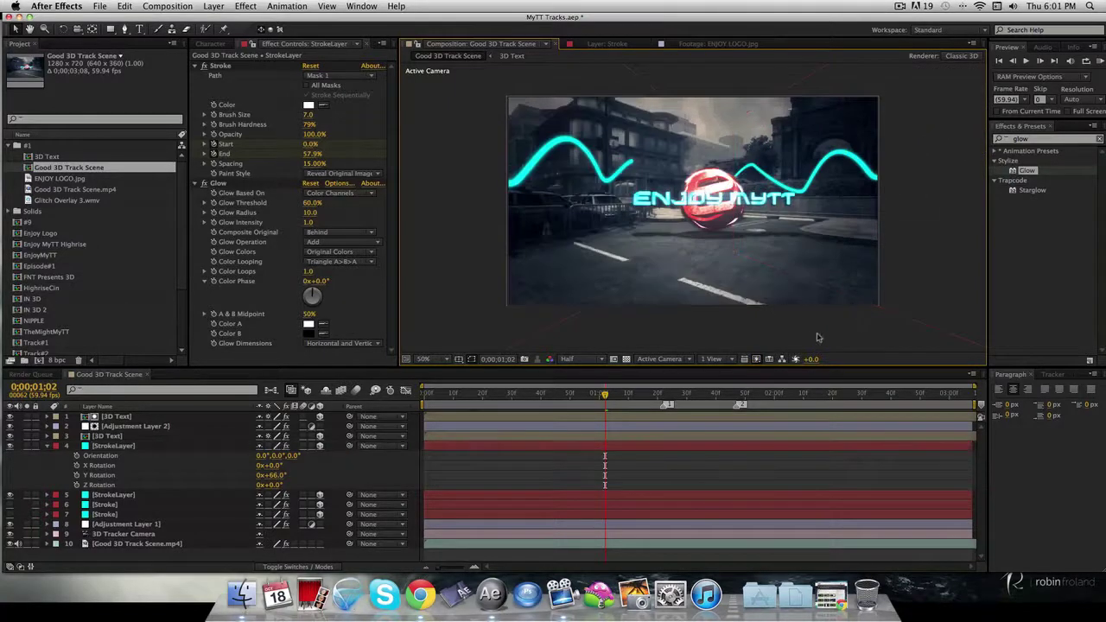
- Offset the upper StrokeLayer's animation by shifting its Start keyframes earlier and its End keyframes later
click(121, 445)
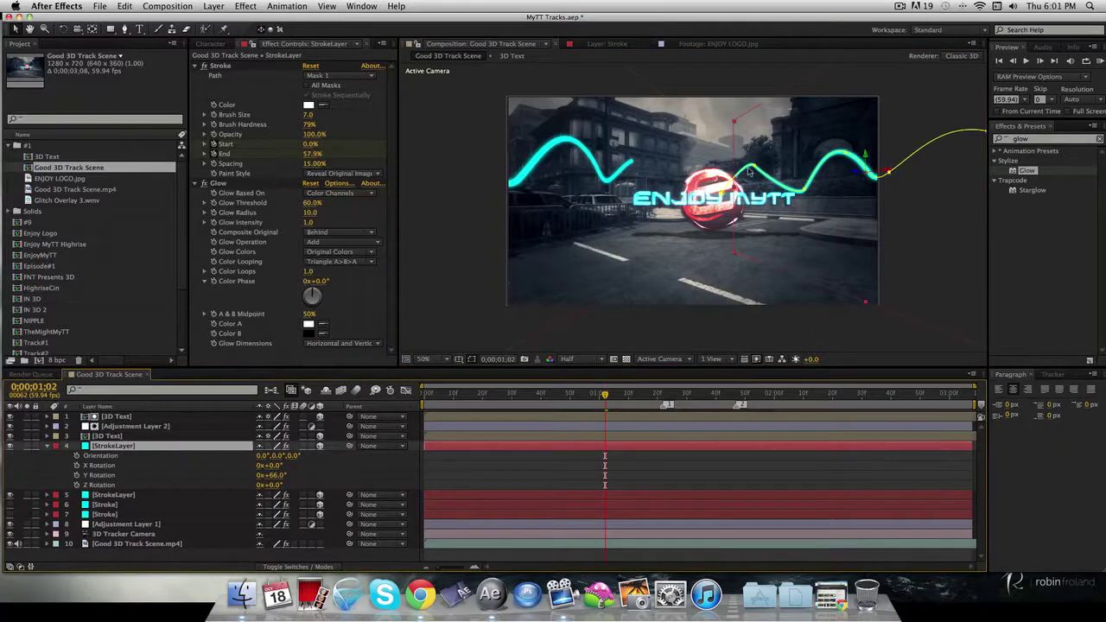
key(u)
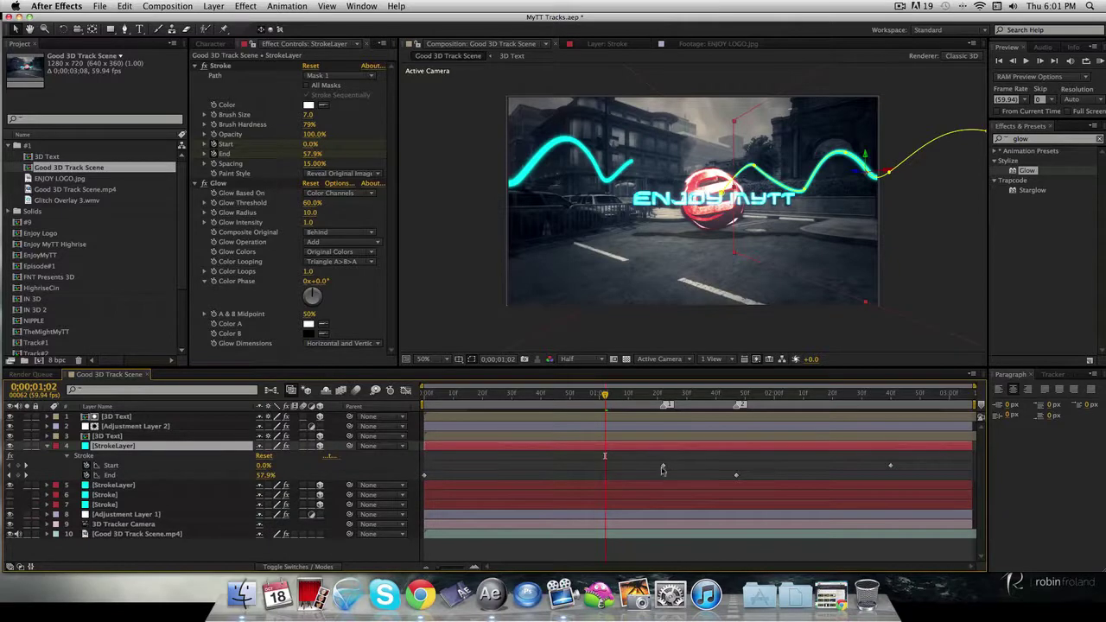
drag(662, 469, 627, 467)
drag(735, 475, 767, 478)
drag(892, 467, 871, 466)
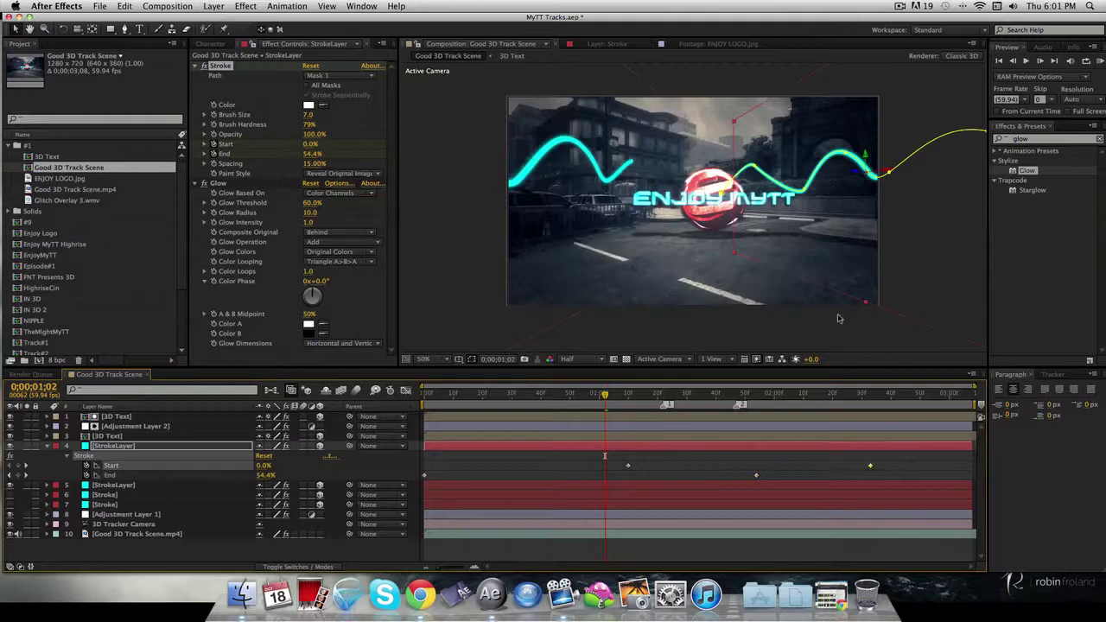
drag(424, 475, 895, 484)
right_click(823, 477)
mouse_move(862, 500)
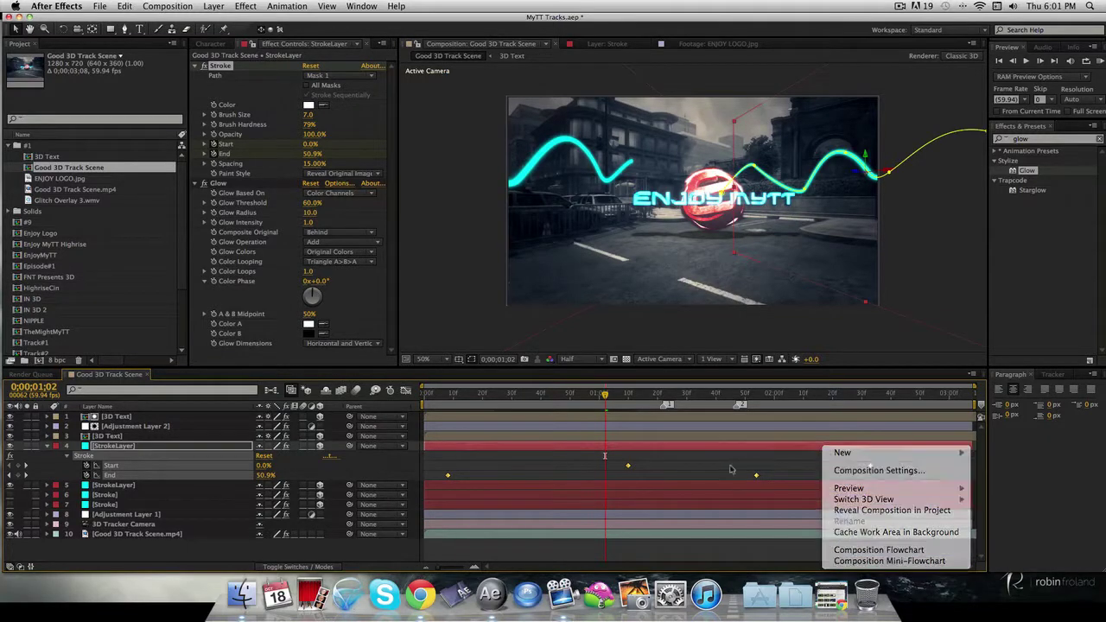
click(729, 467)
click(439, 465)
mouse_move(437, 464)
mouse_down()
mouse_move(531, 476)
mouse_move(872, 478)
mouse_up()
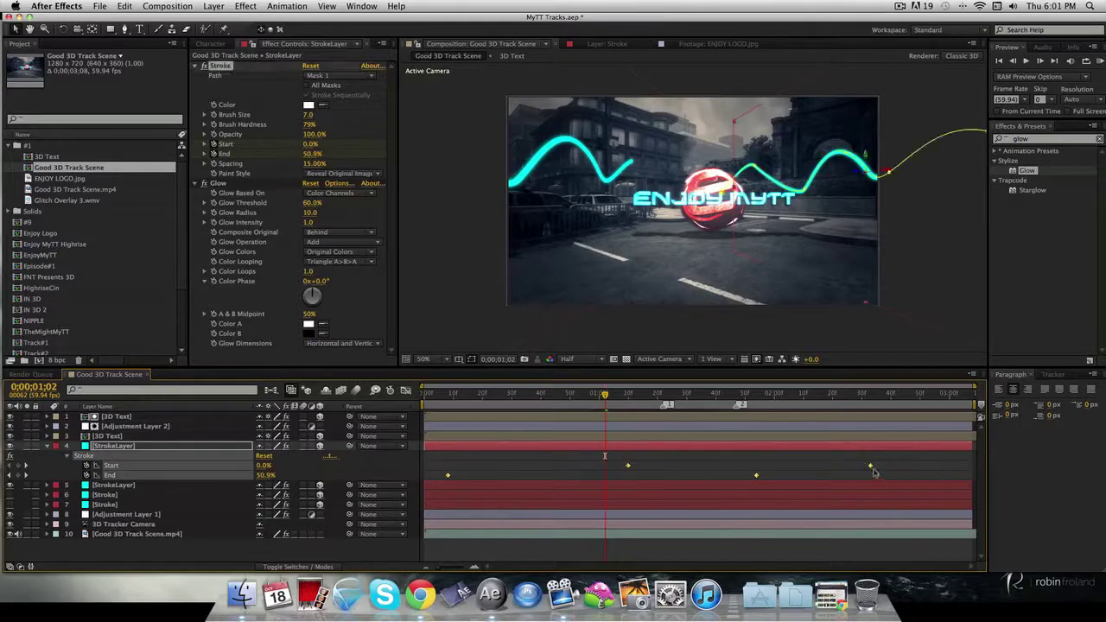
right_click(873, 473)
- Check the values of the upper StrokeLayer's last Start keyframe and first End keyframe, keeping both as they are
double_click(870, 466)
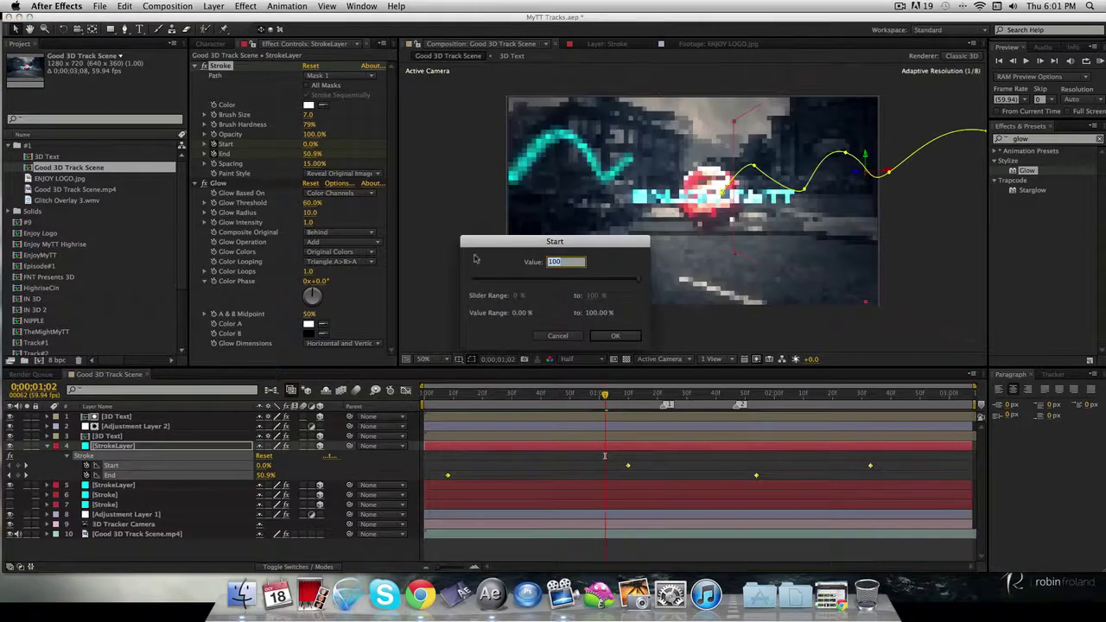
click(615, 335)
click(629, 462)
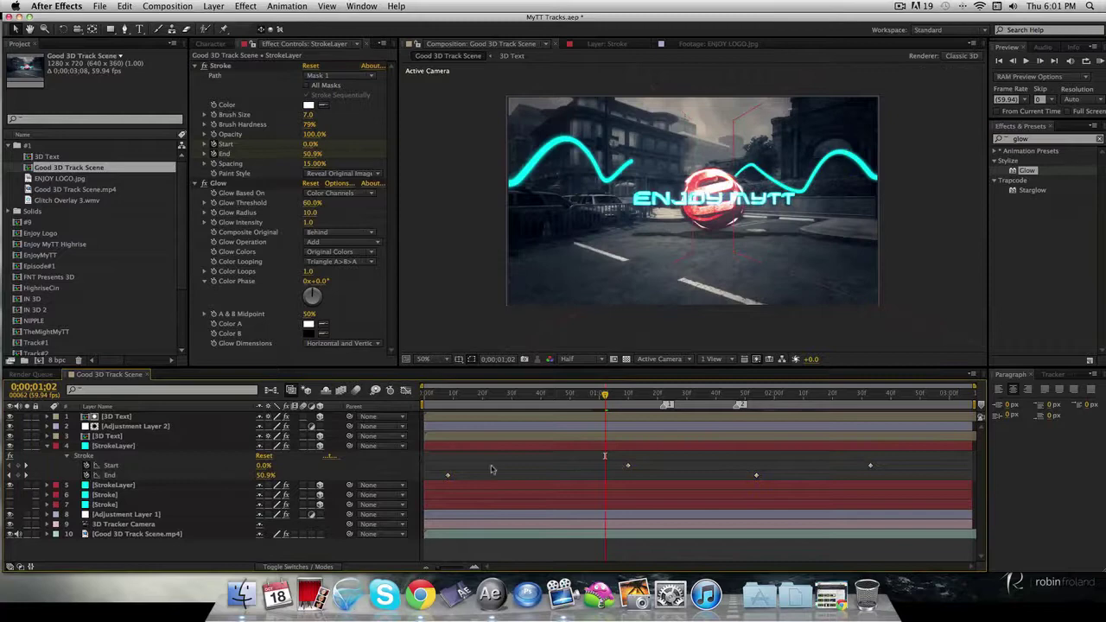
click(448, 476)
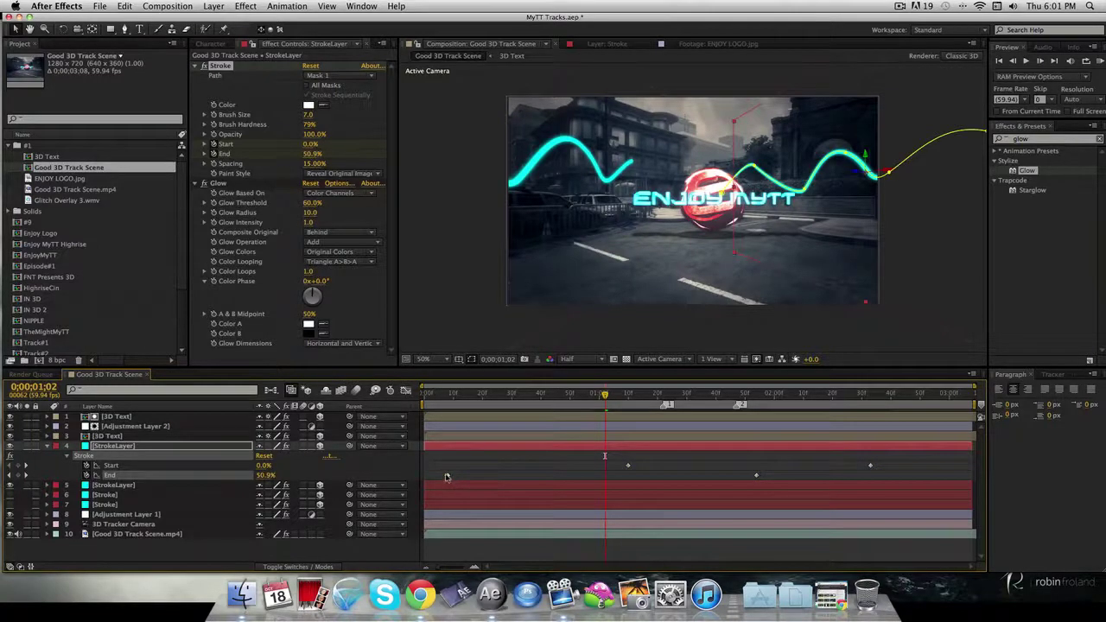
double_click(447, 476)
click(615, 335)
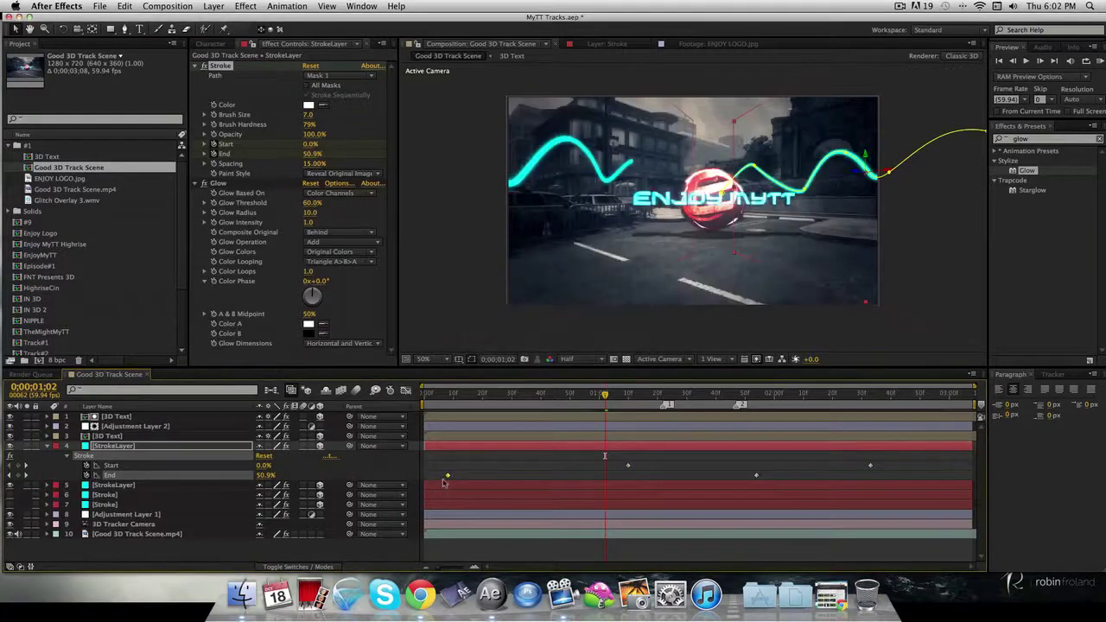
- Apply Easy Ease to the upper StrokeLayer's first End keyframe and collapse the layer's keyframed properties
right_click(447, 477)
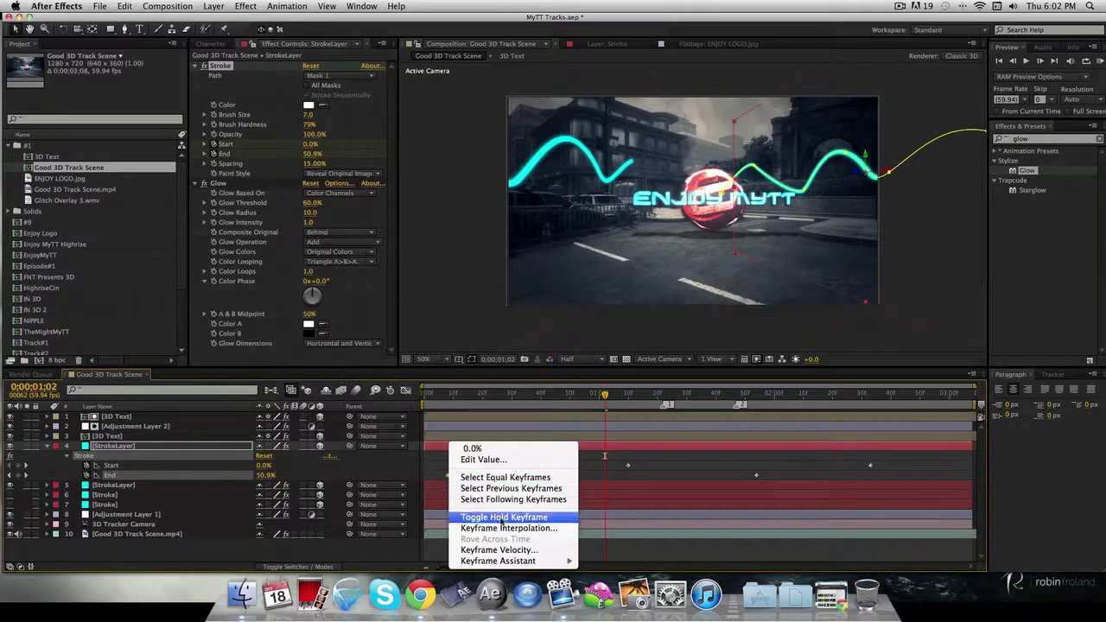
mouse_move(509, 561)
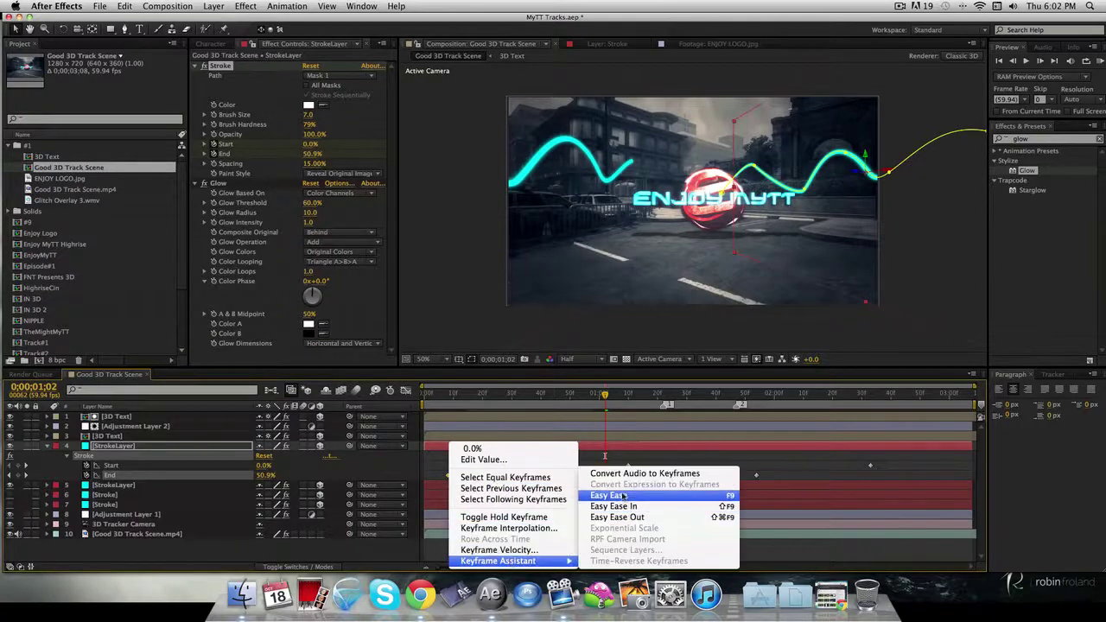
click(605, 496)
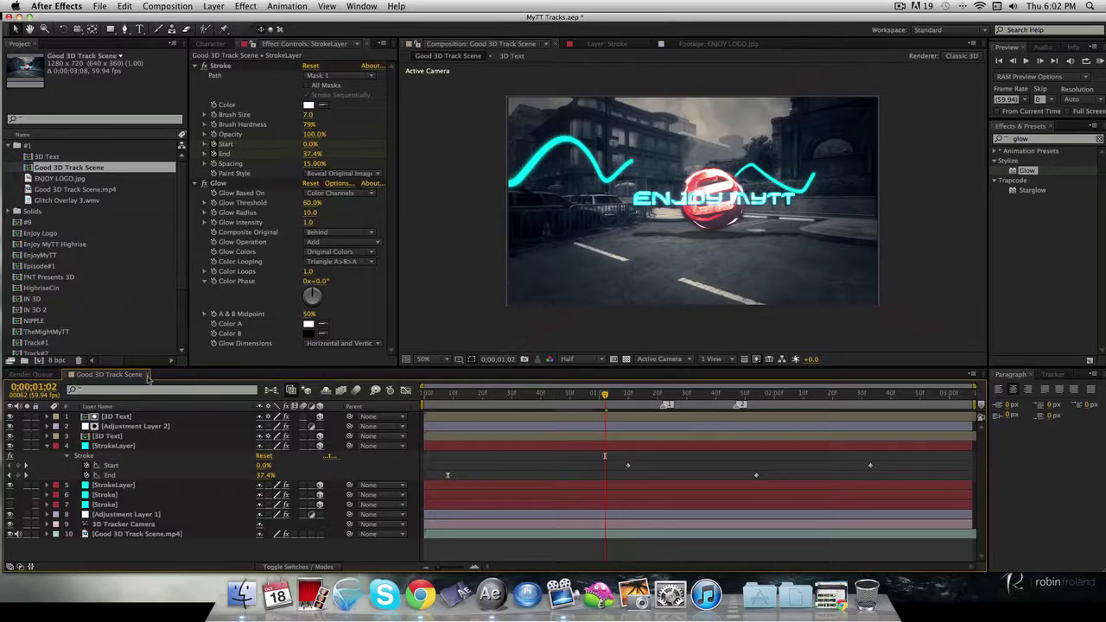
click(162, 448)
key(u)
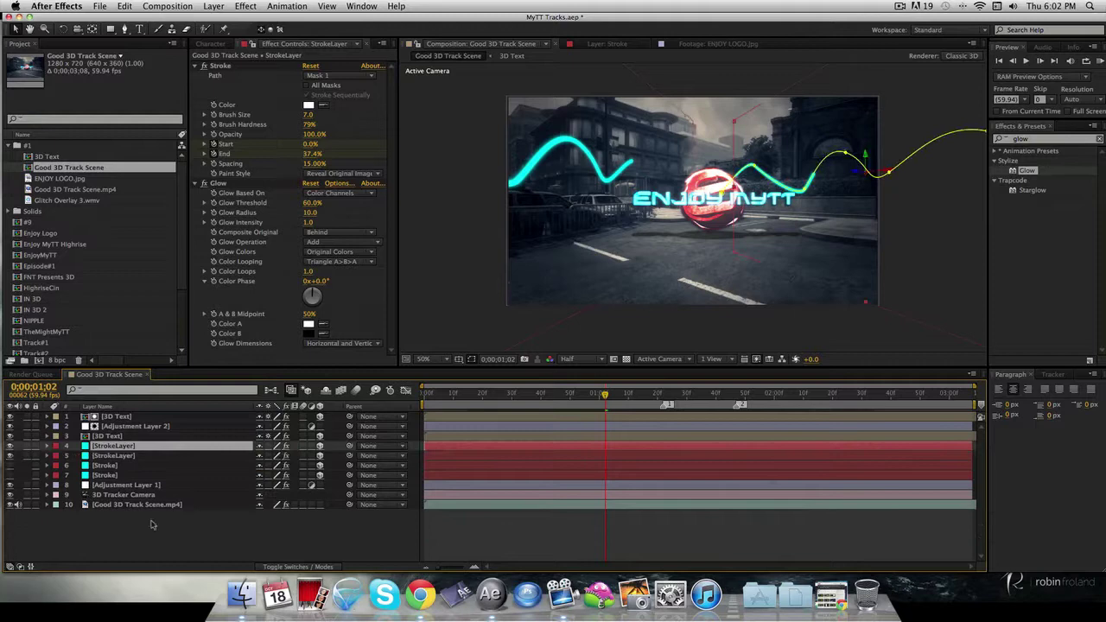
click(188, 534)
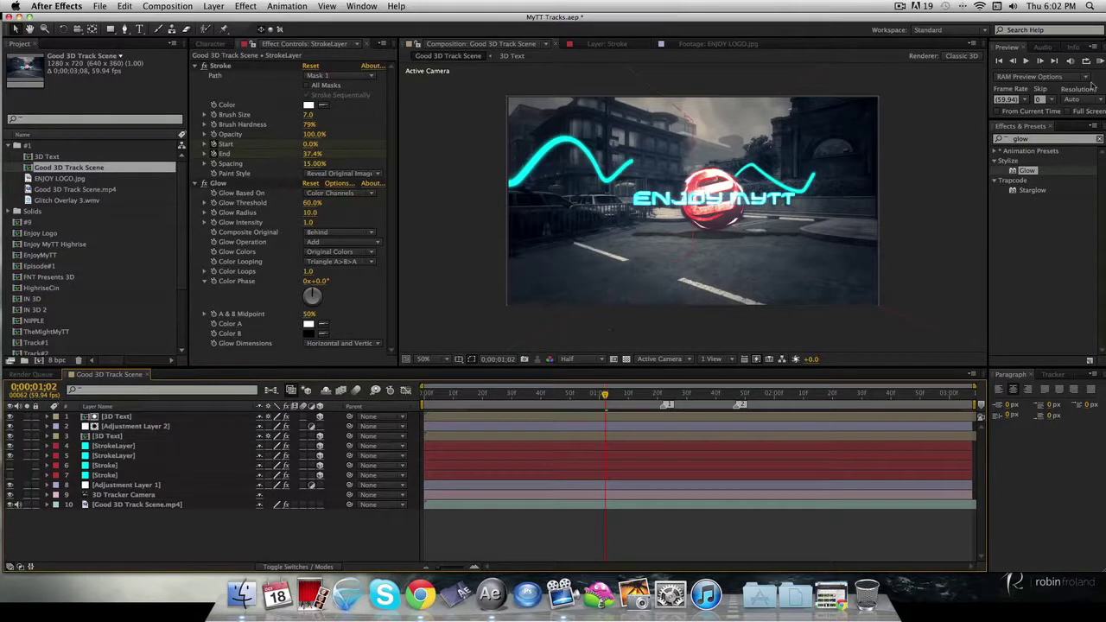
- Find the Turbulent Displace effect and apply it to the lower StrokeLayer
drag(1062, 140, 897, 142)
text(turb)
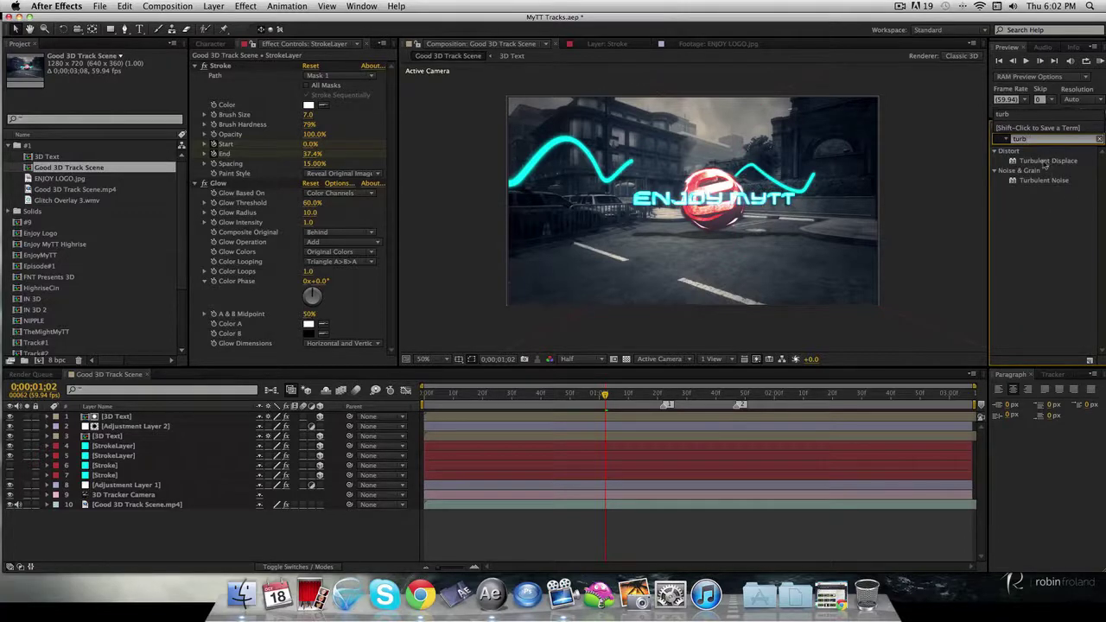
click(529, 169)
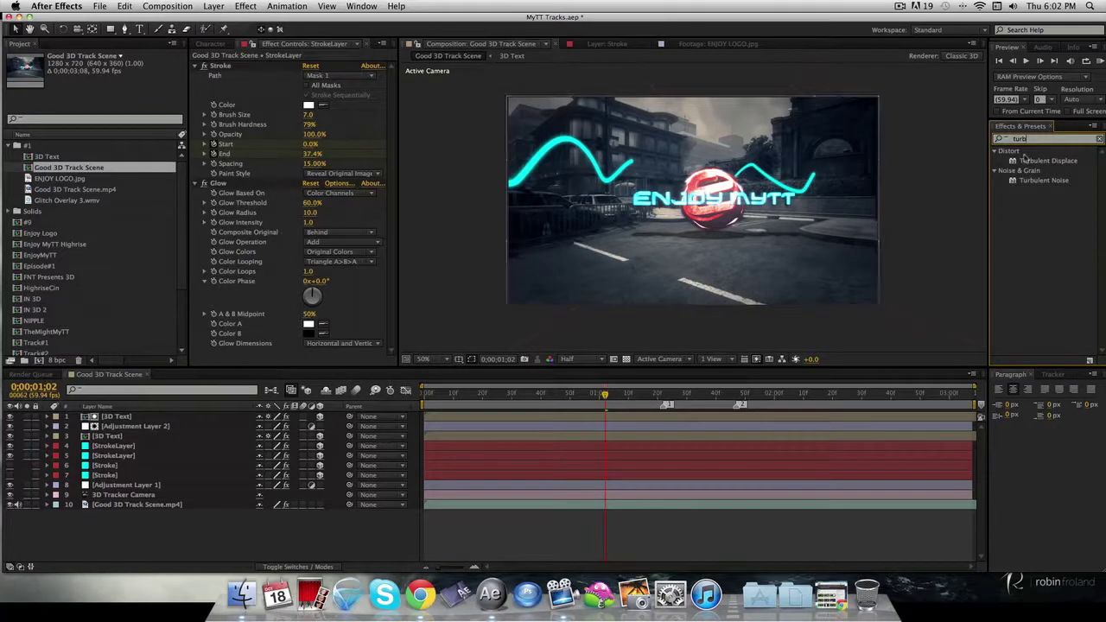
drag(1031, 163, 968, 190)
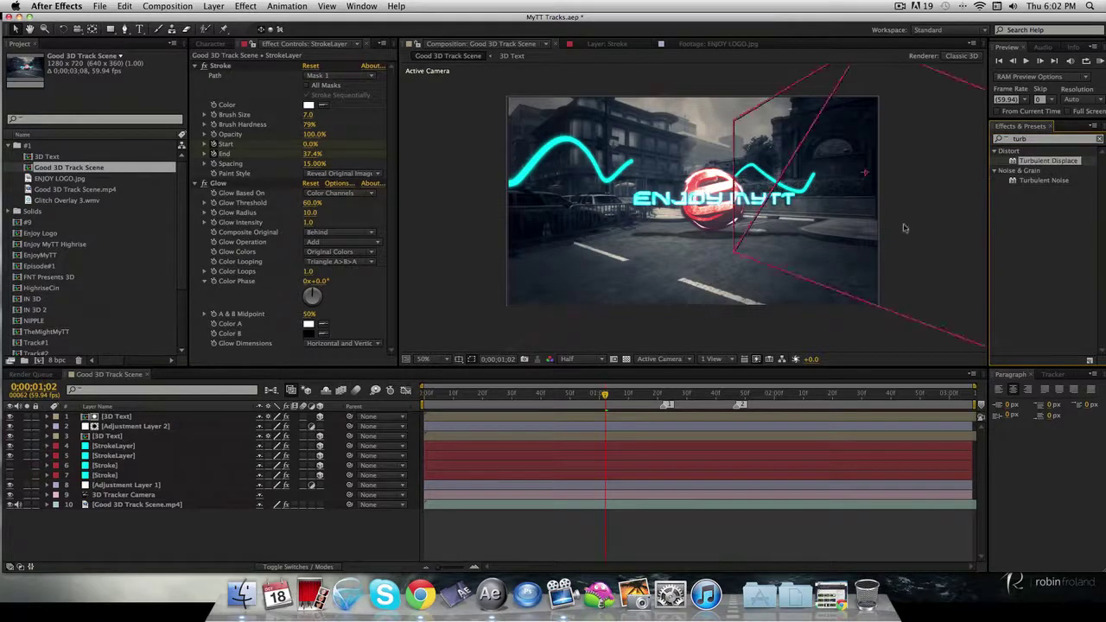
mouse_move(903, 228)
mouse_down()
mouse_move(108, 467)
mouse_move(114, 446)
mouse_move(118, 456)
mouse_up()
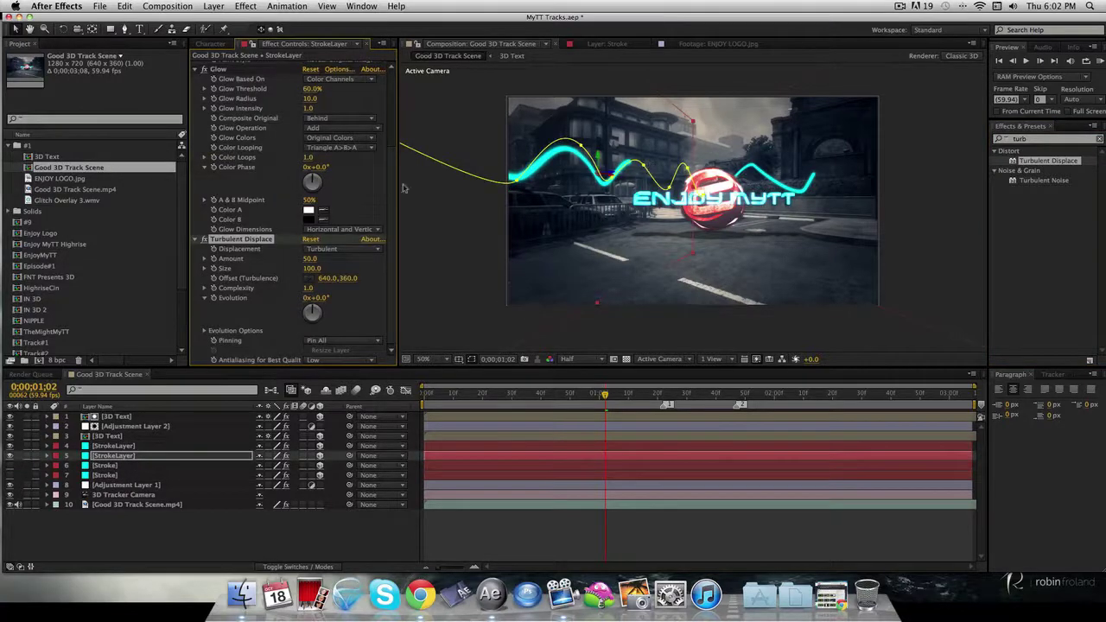
- Keyframe the lower StrokeLayer's Turbulent Displace Evolution from 0 at the composition start to 3 revolutions at 0;00;03;07
scroll(205, 131, up, 5)
click(196, 66)
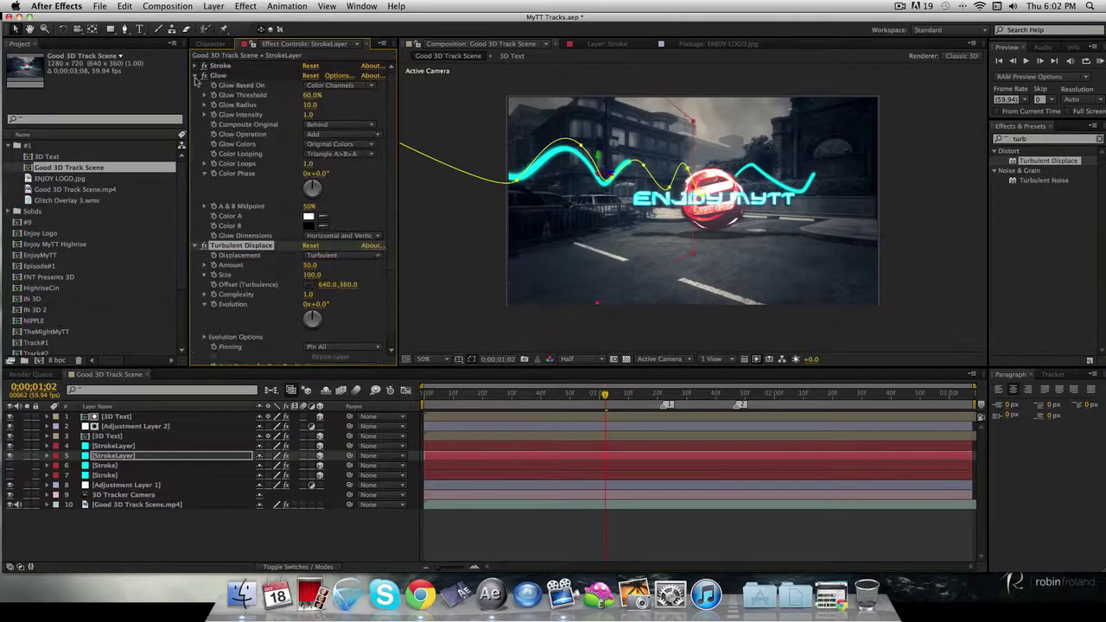
click(196, 76)
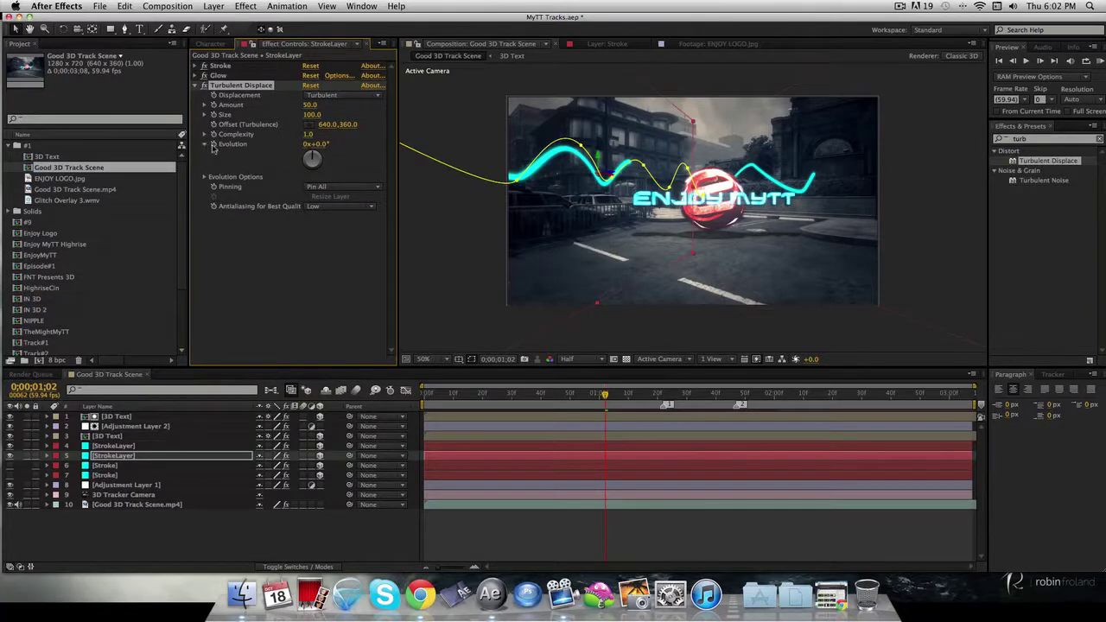
key(Home)
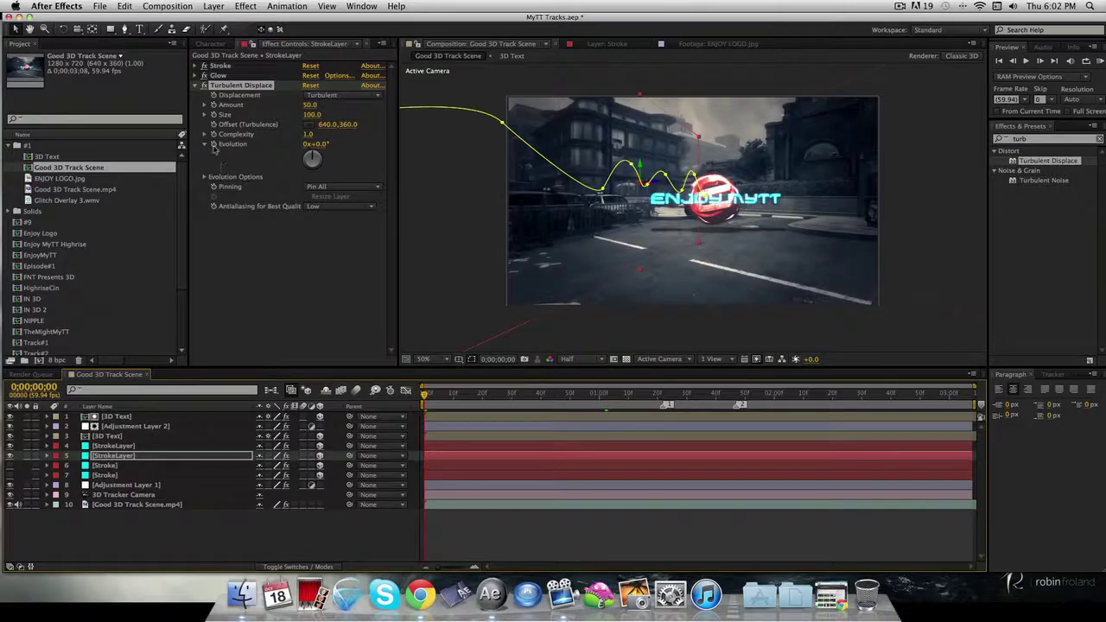
click(214, 145)
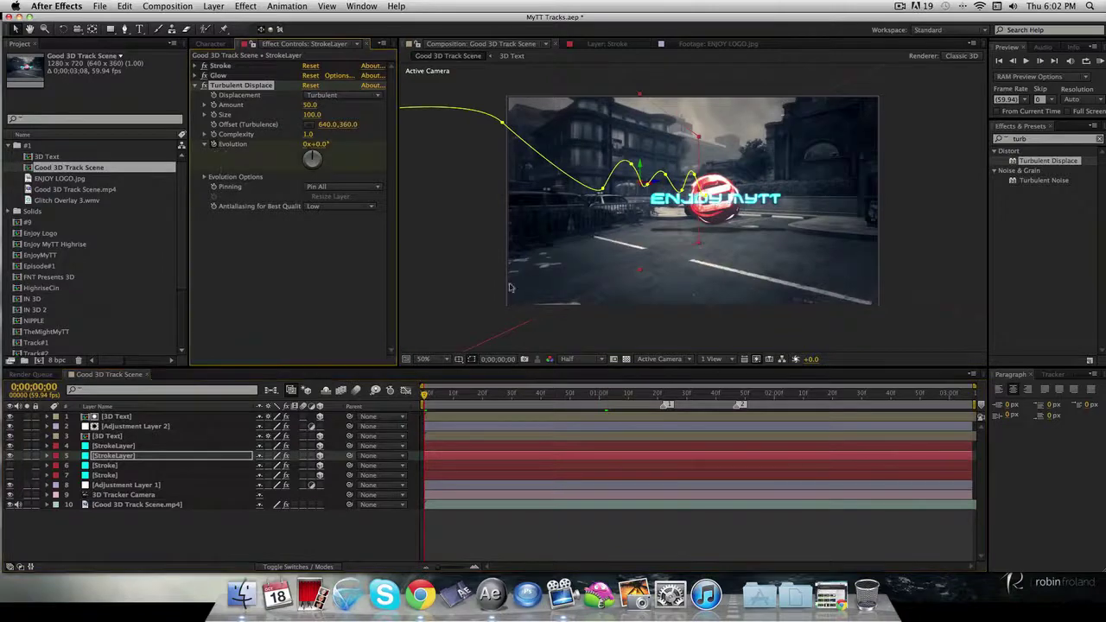
click(971, 399)
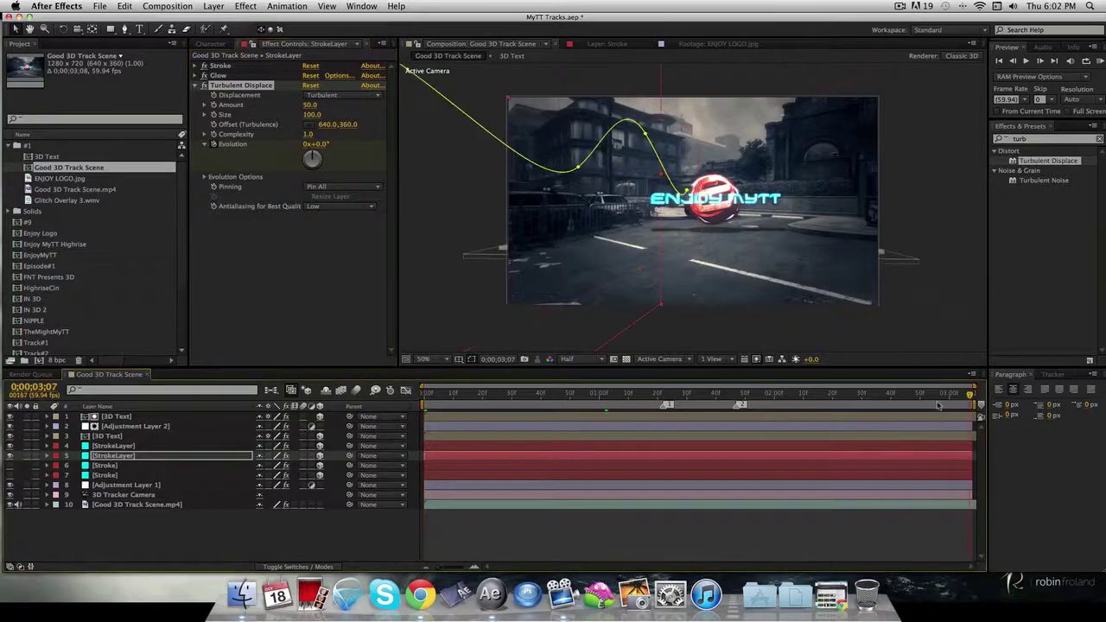
click(306, 144)
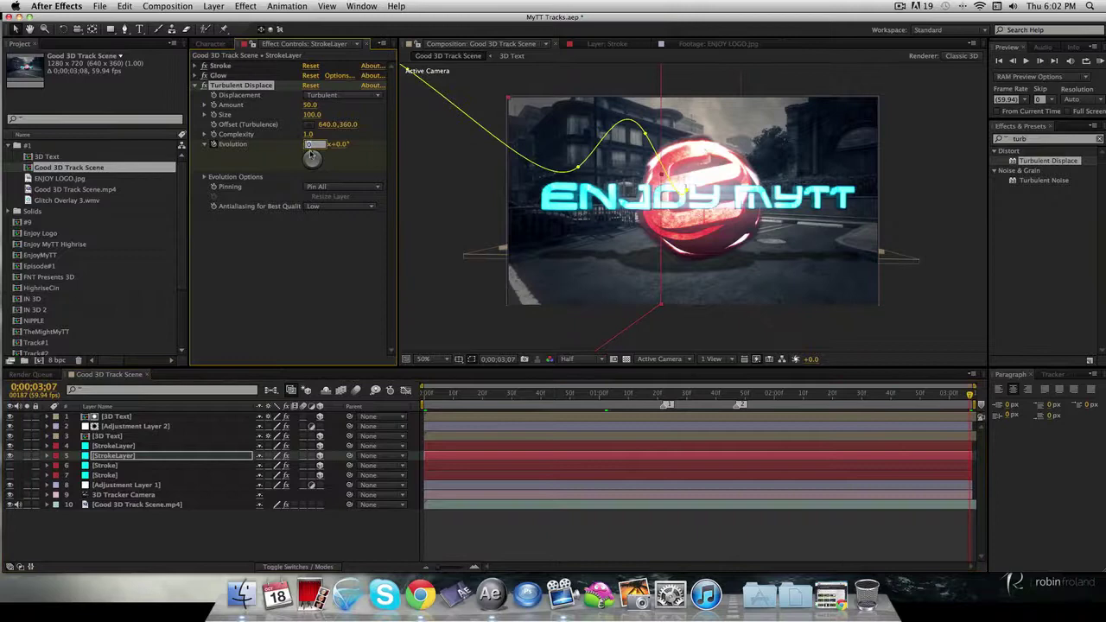
text(3)
key(Return)
click(315, 542)
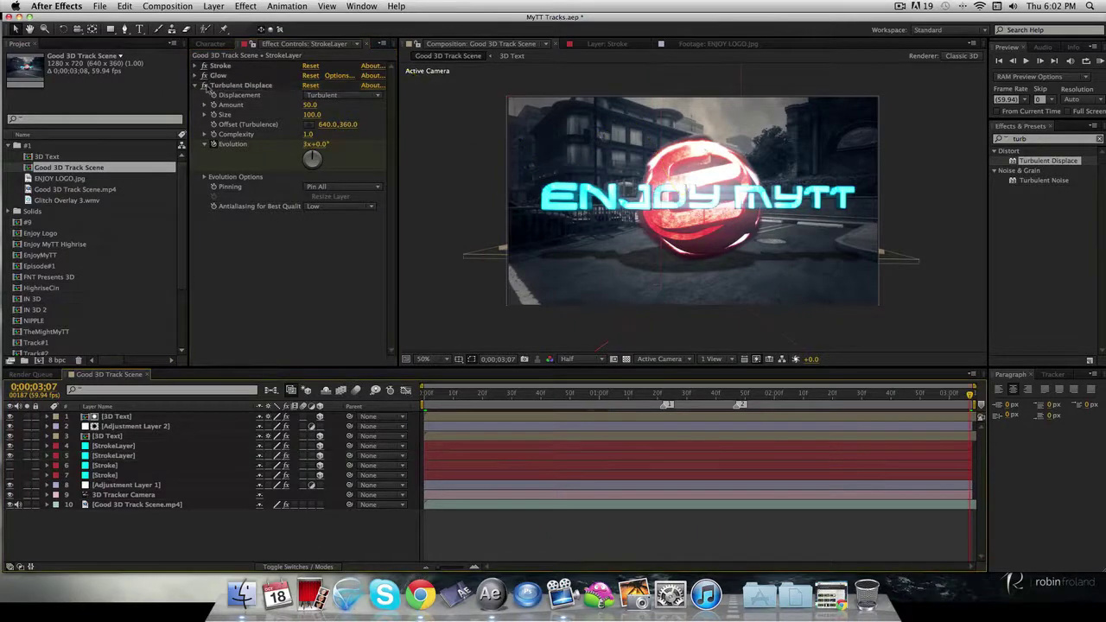
click(196, 86)
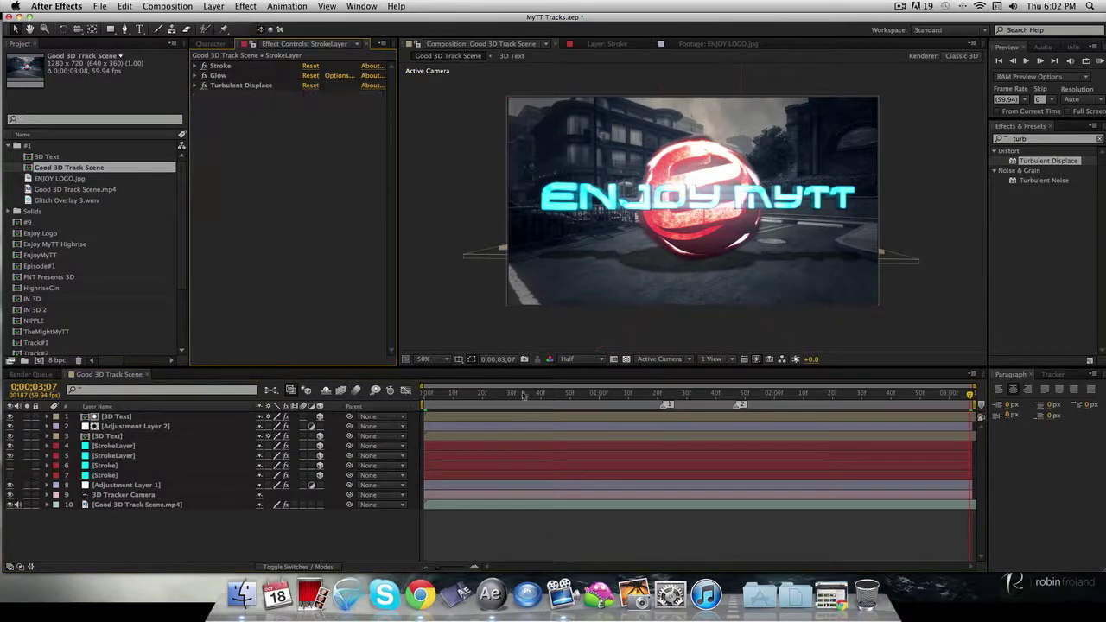
- Go to 0;00;01;22 and apply the Magic Bullet Looks effect to the lower StrokeLayer
click(661, 405)
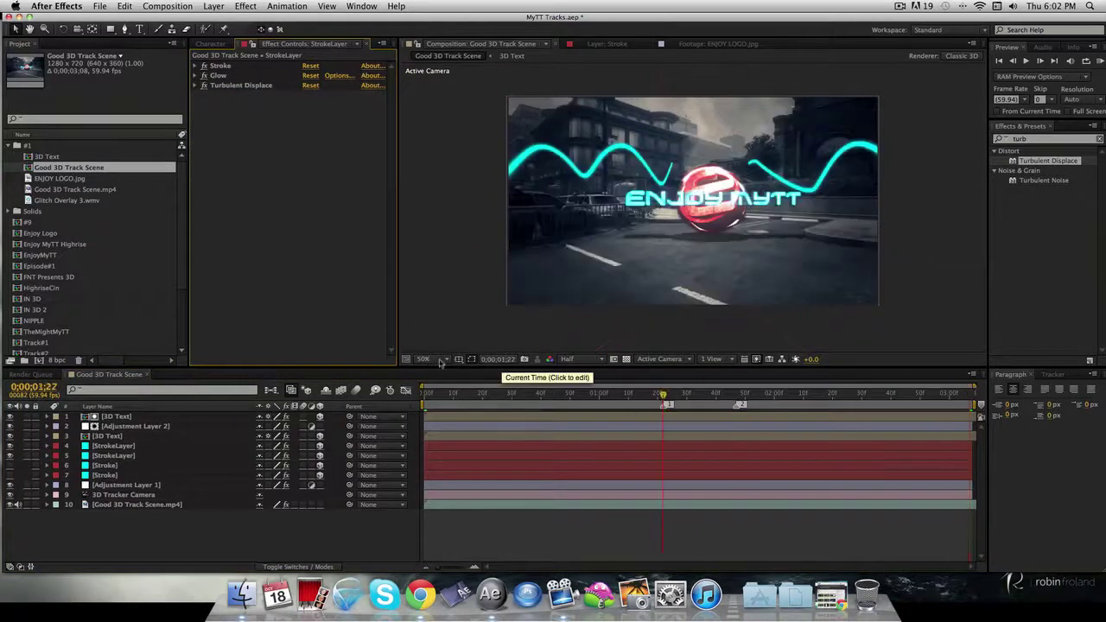
double_click(1053, 140)
text(looks)
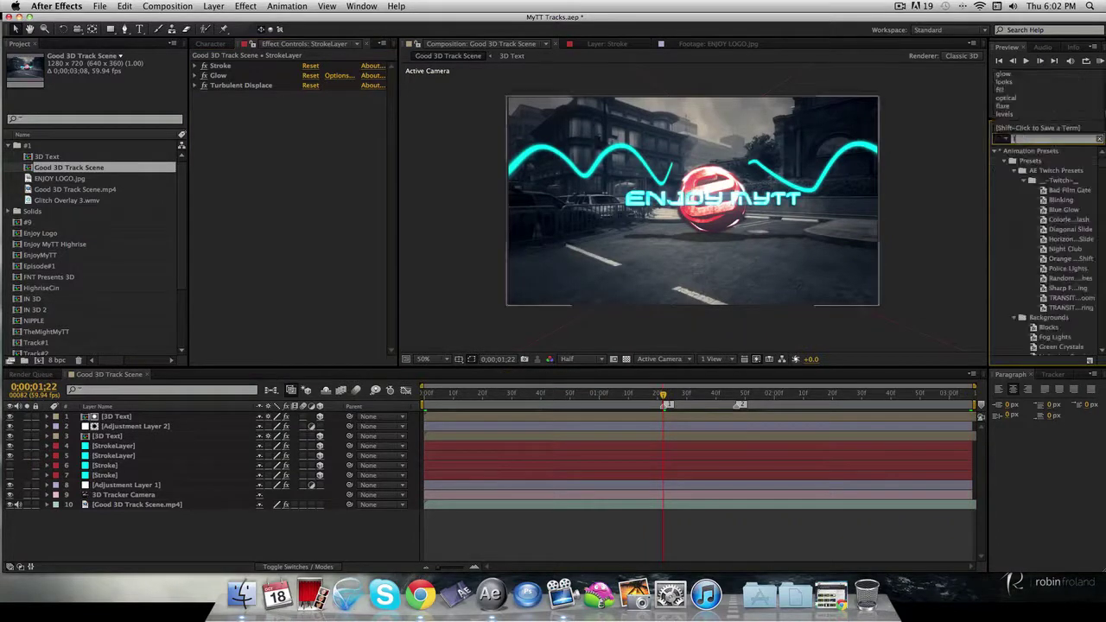
drag(1028, 161, 694, 200)
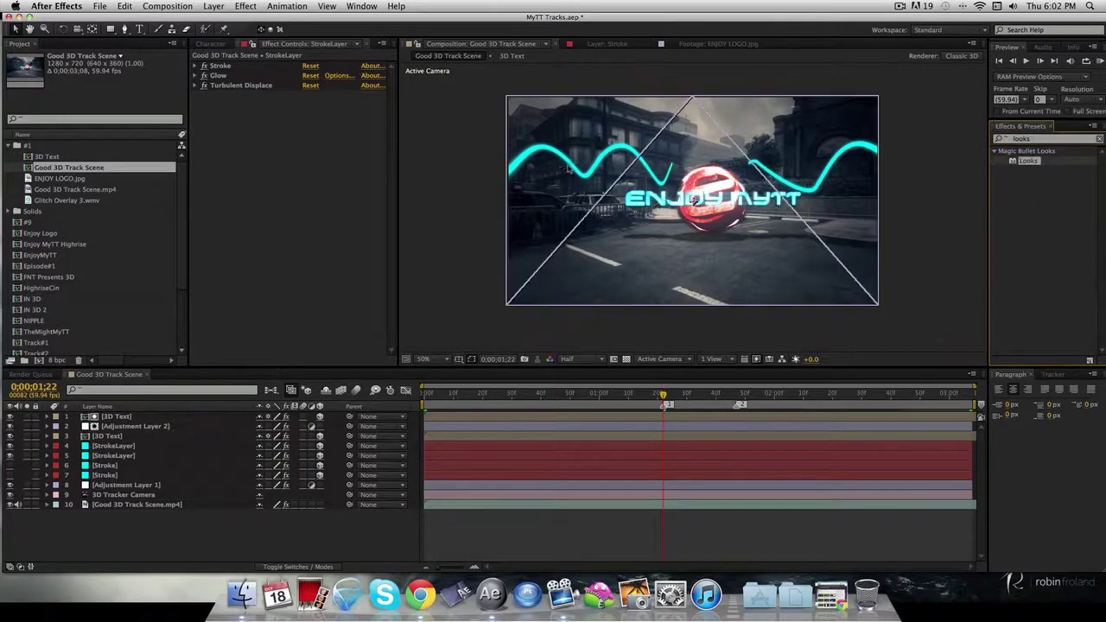
drag(509, 224, 136, 455)
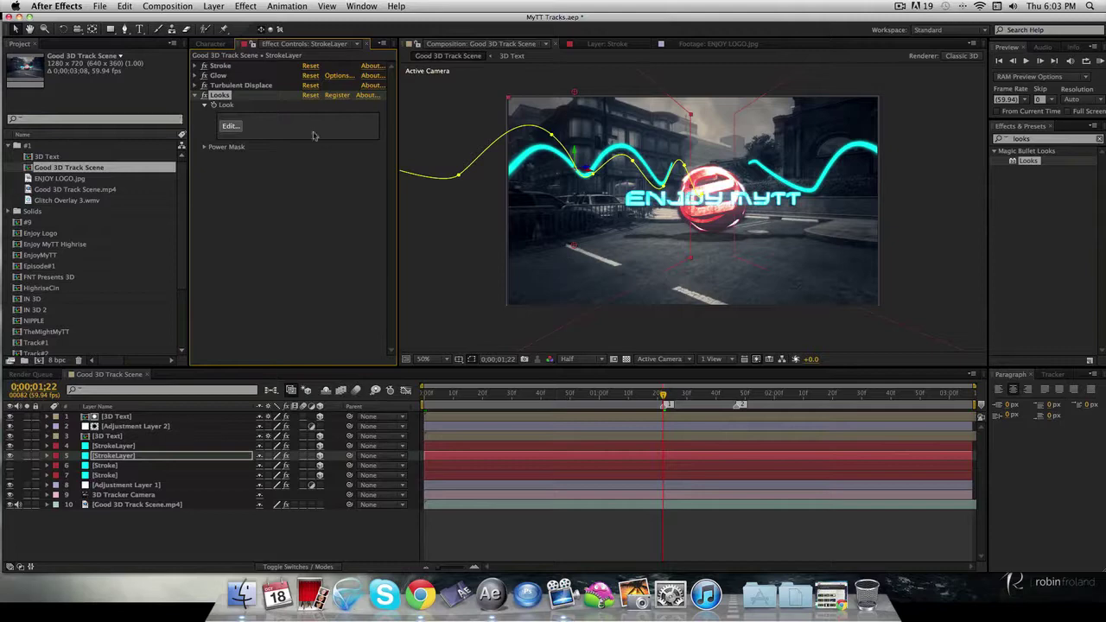
- Edit the lower StrokeLayer's look, choosing the custom BET 1 preset and finishing the look setup
click(230, 126)
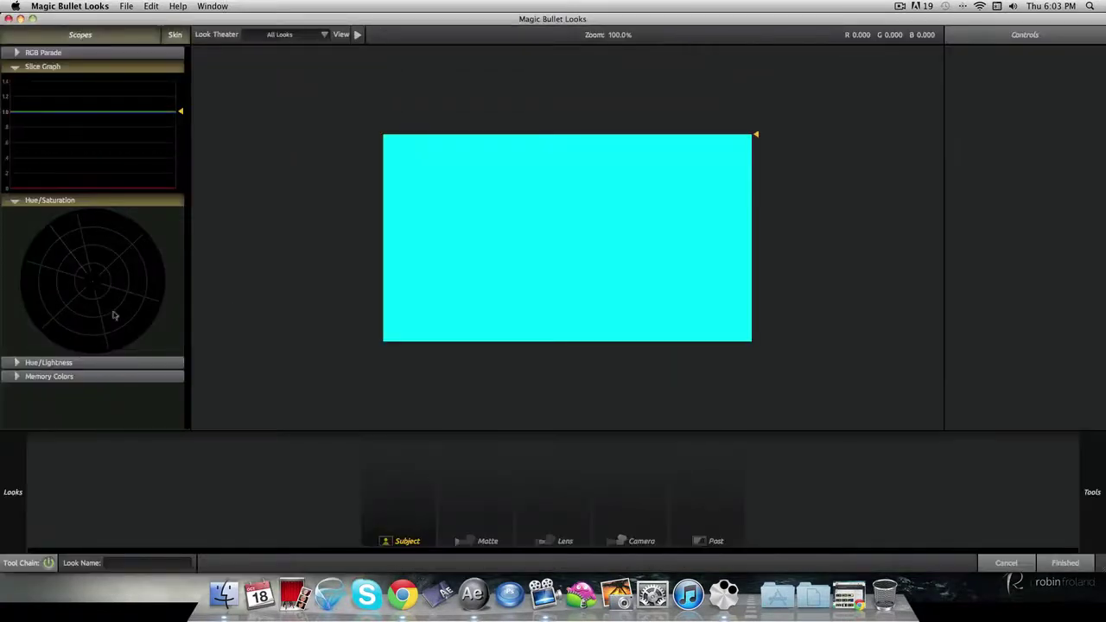
mouse_move(7, 468)
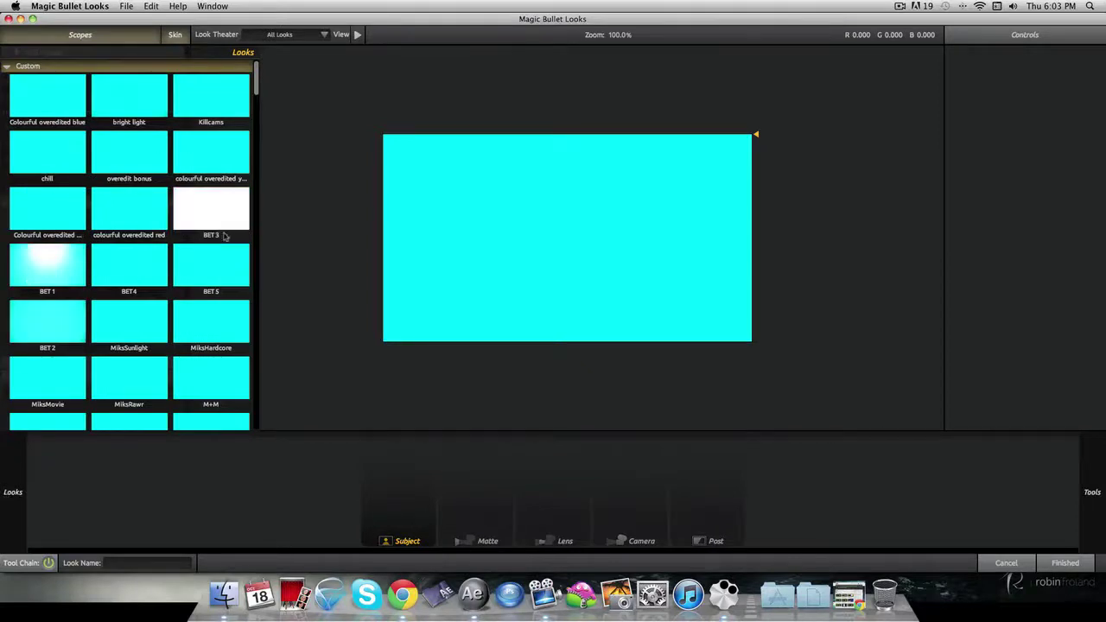
click(60, 287)
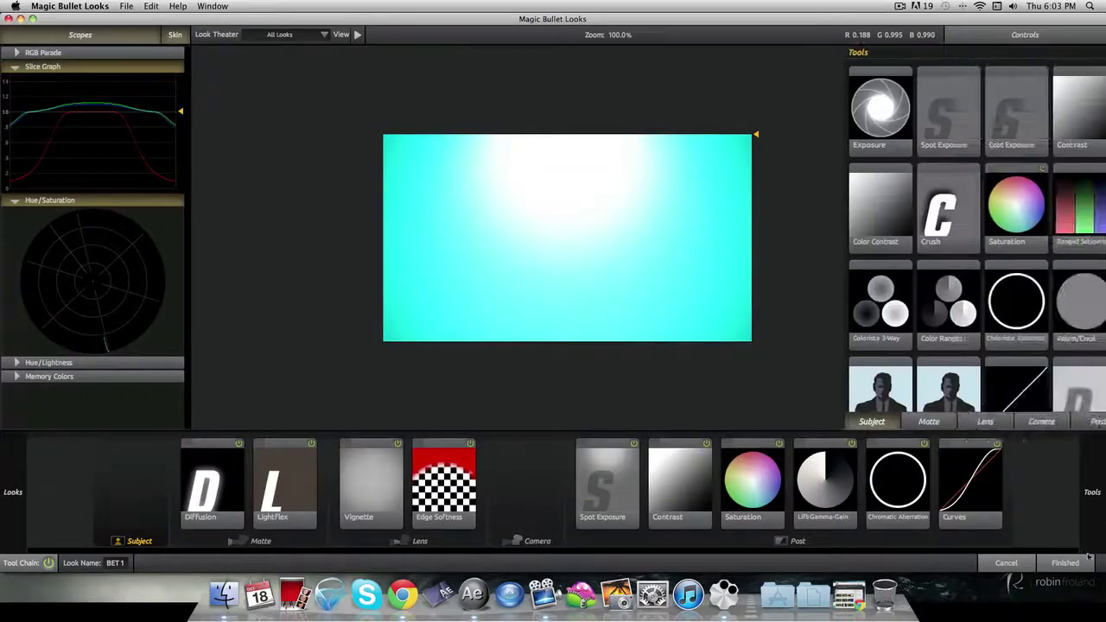
click(1073, 562)
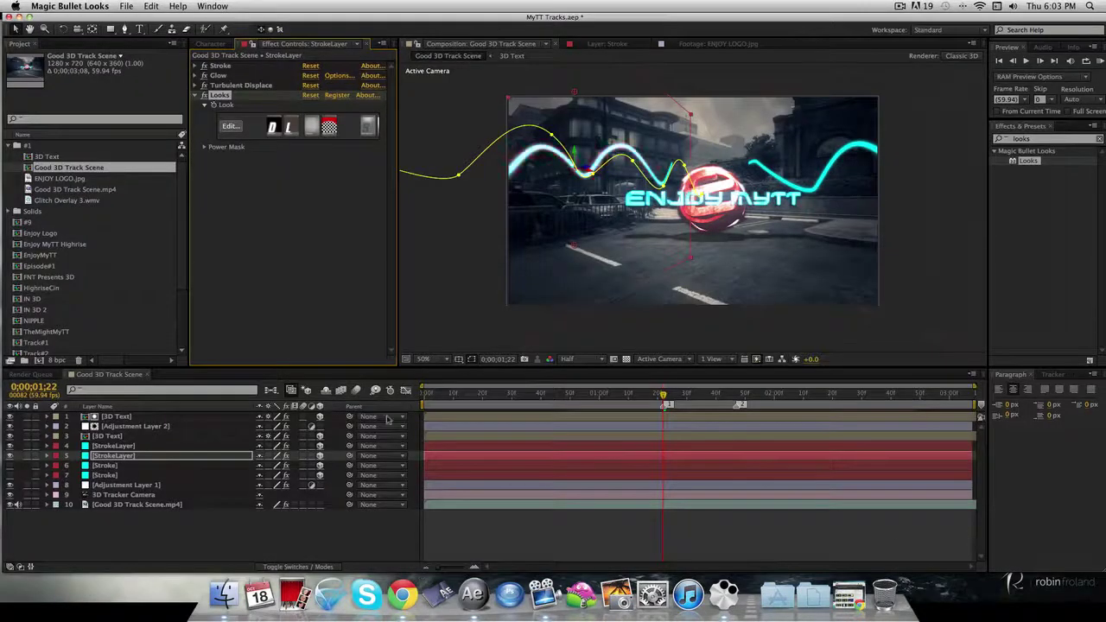
click(335, 529)
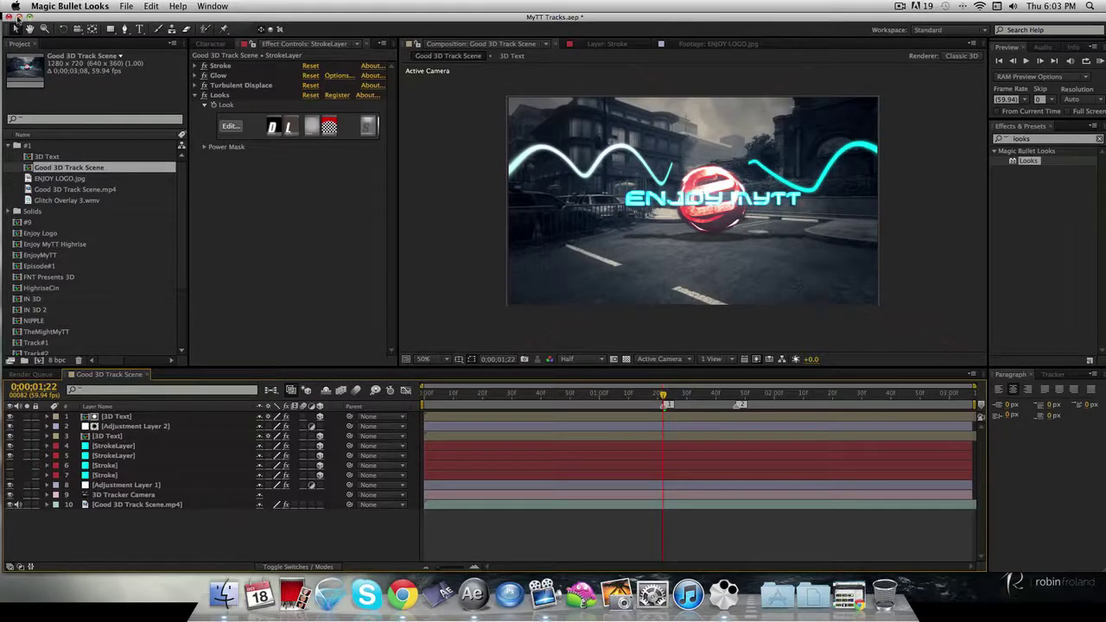
- Find the Trapcode Starglow effect and try it on the lower StrokeLayer
double_click(1056, 141)
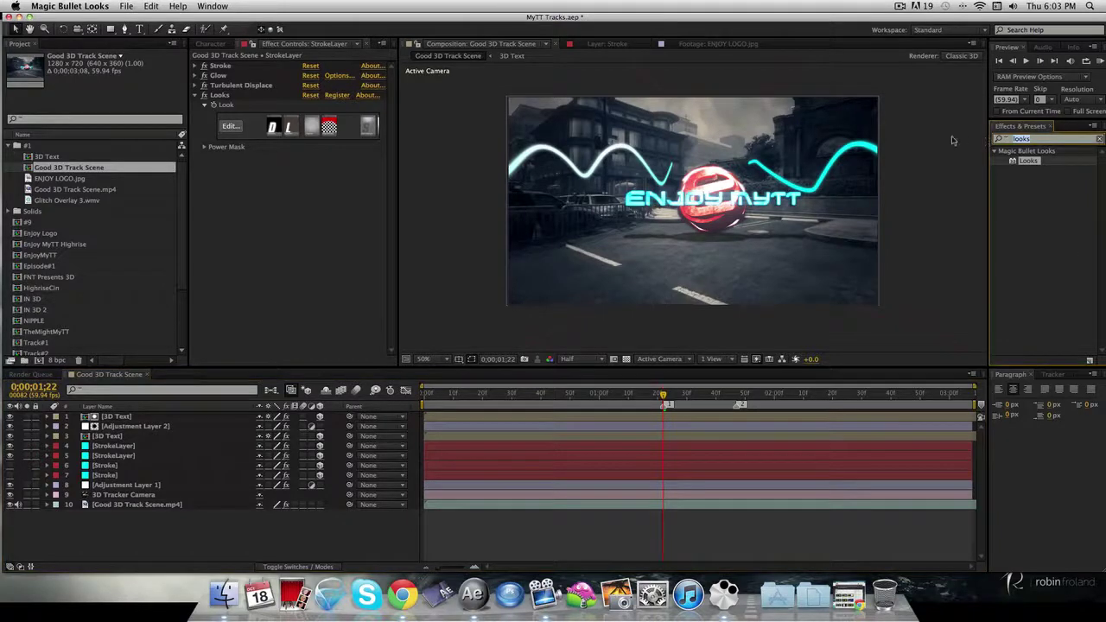
text(starglow)
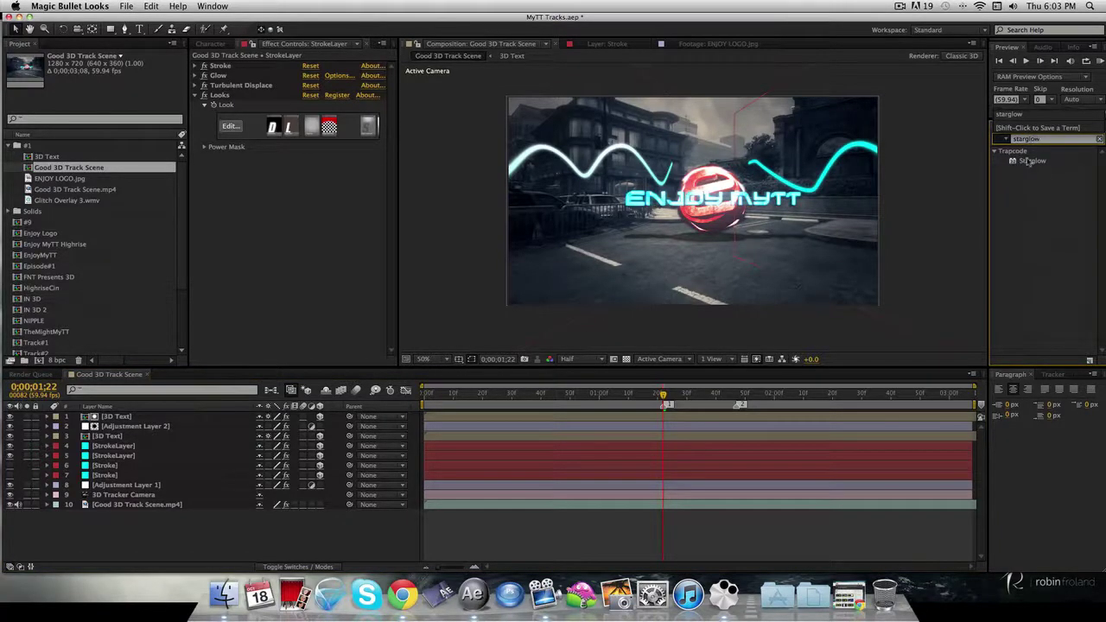
drag(1029, 162, 141, 455)
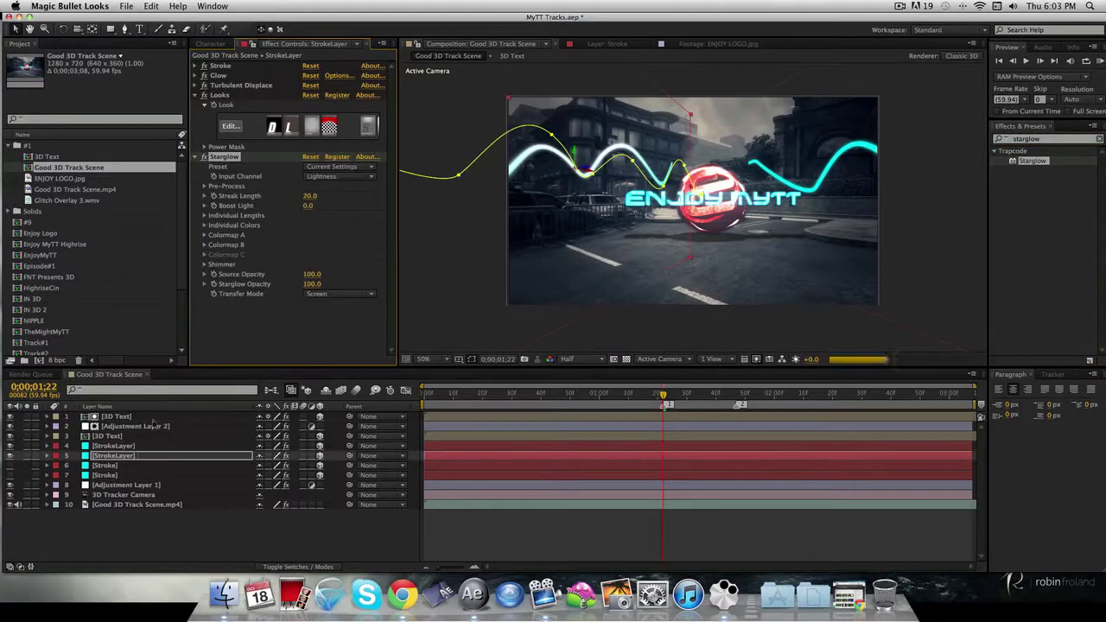
click(348, 549)
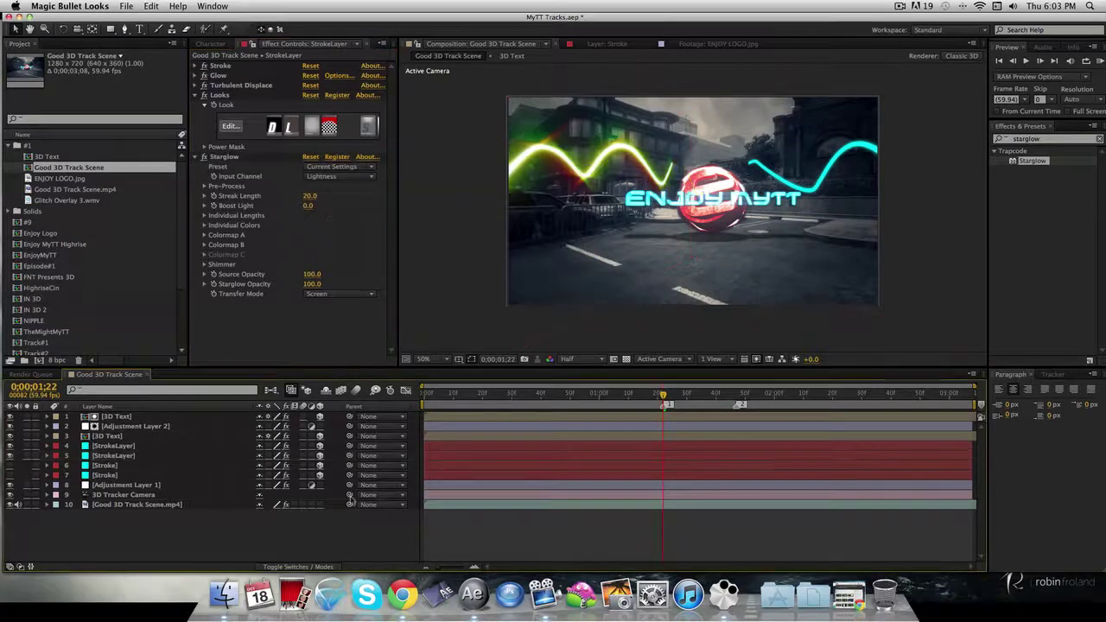
- Set the Starglow Streak Length on the lower StrokeLayer to 2
click(310, 196)
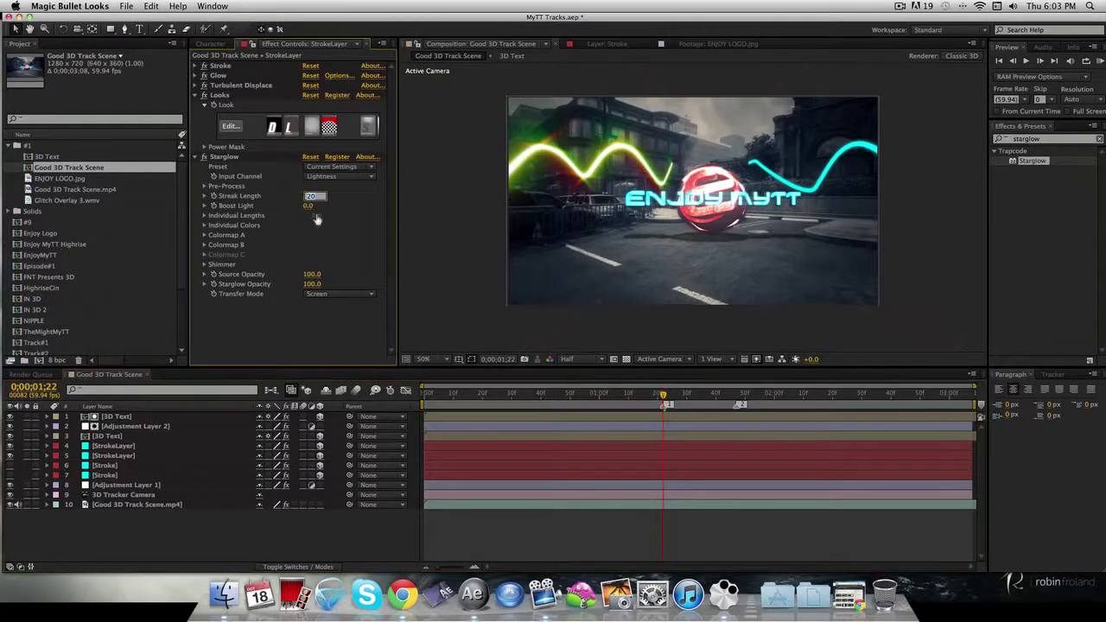
text(2)
key(Return)
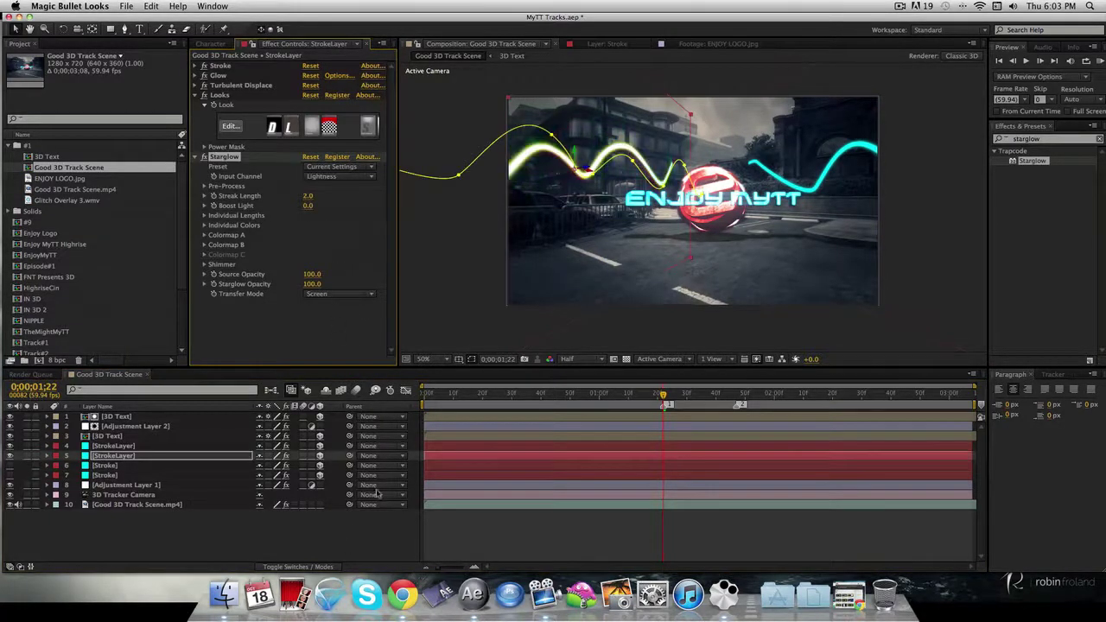
click(377, 539)
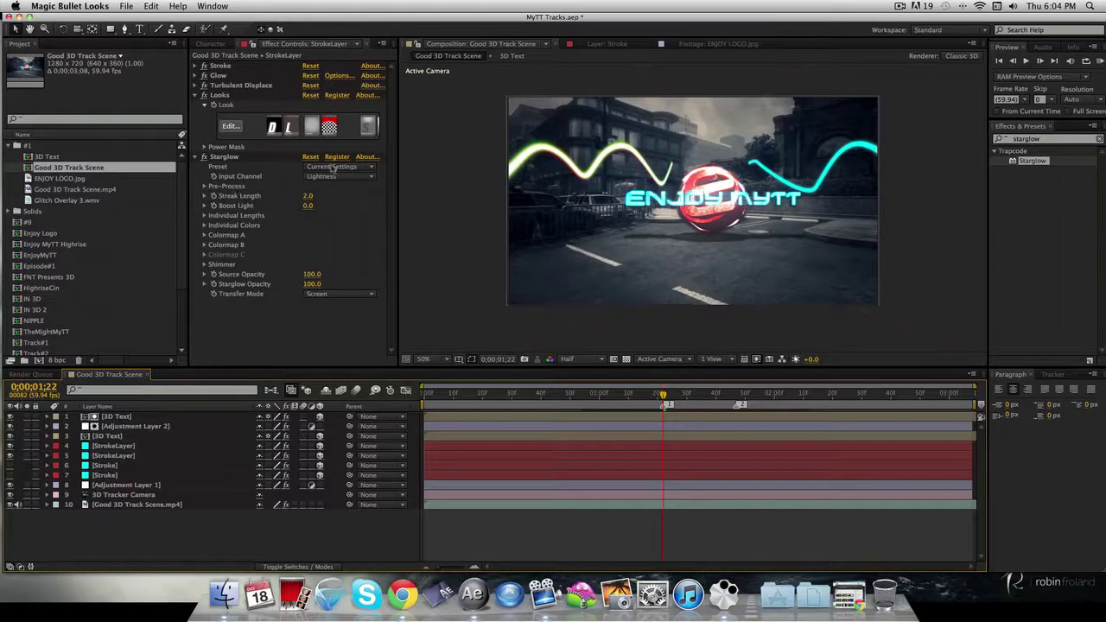
- Delete the Starglow effect from the lower StrokeLayer
click(237, 159)
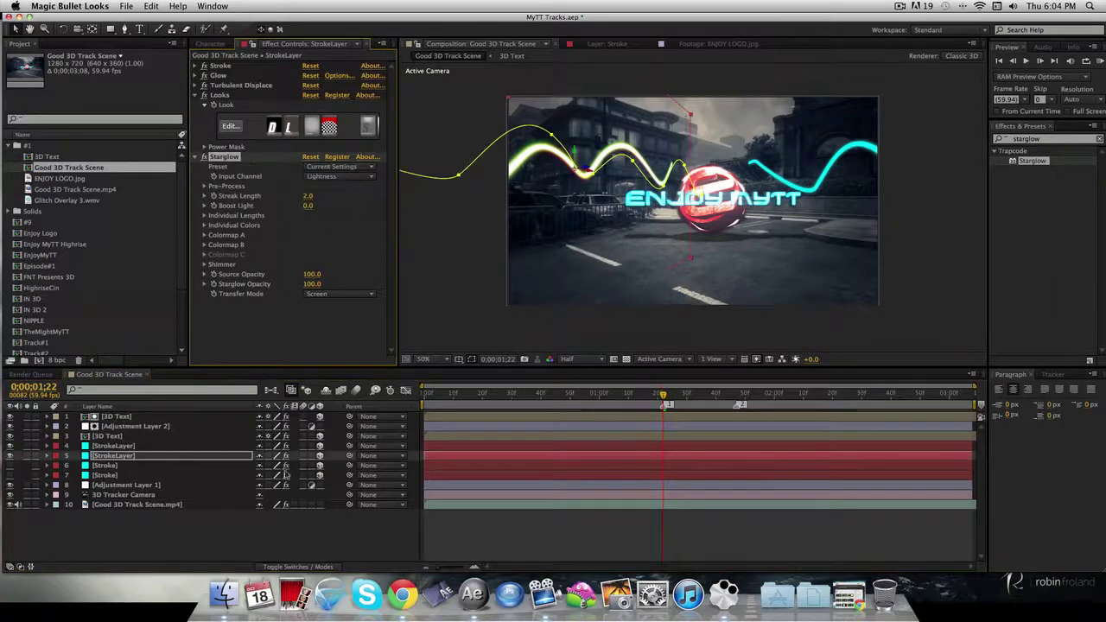
key(Delete)
click(296, 536)
- Minimise the After Effects window, view the YouTube channel's videos page in Chrome, and minimise the browser
click(26, 17)
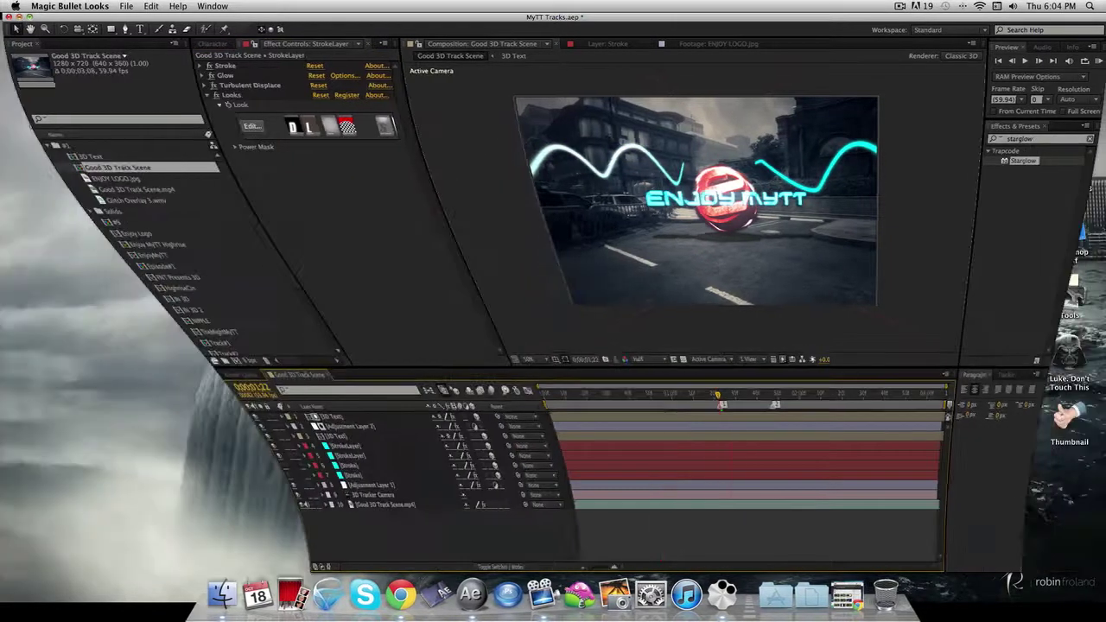
click(398, 595)
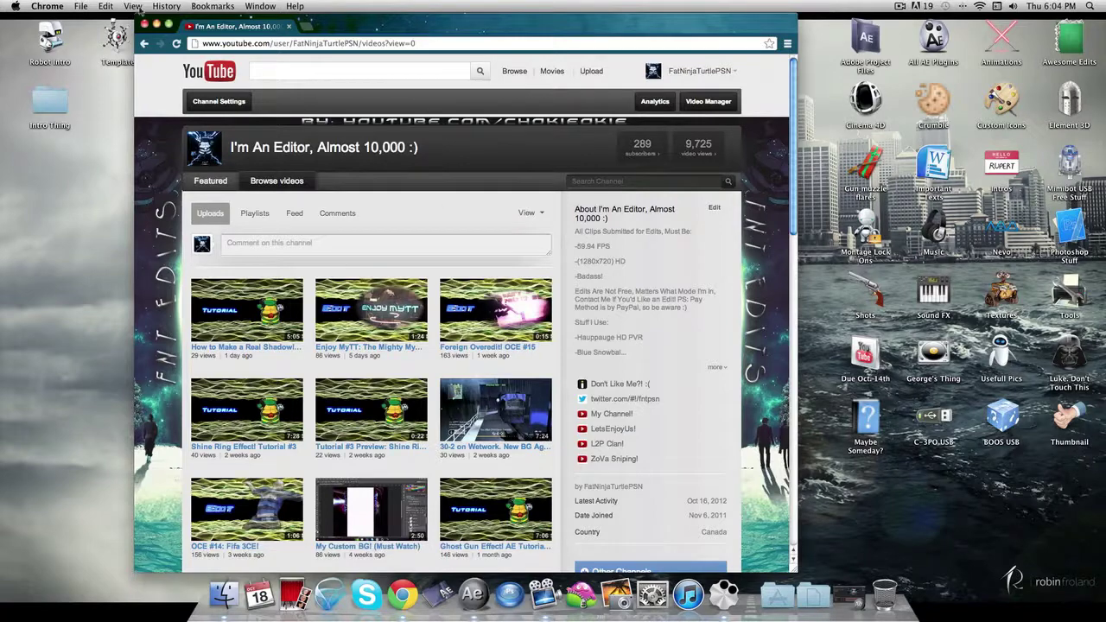
key(super+m)
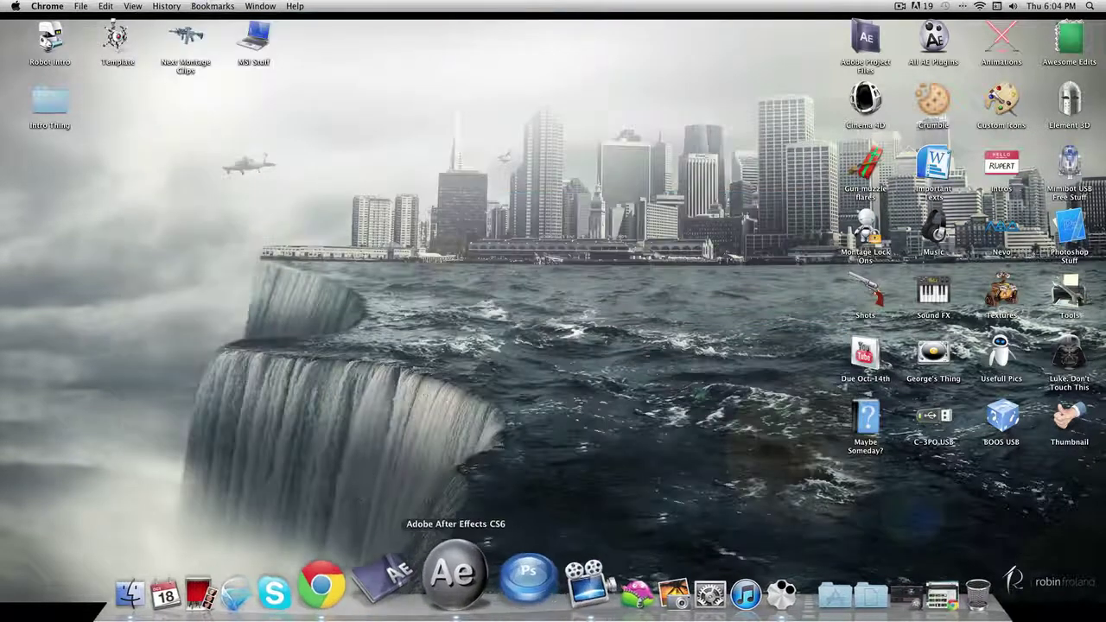